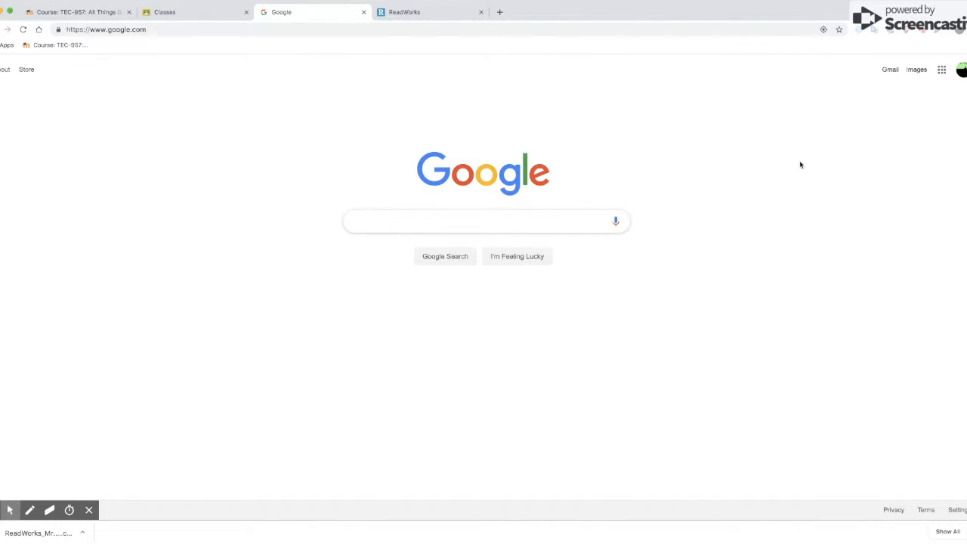
Open Google Classroom from the Google home page and start creating a new class
{"action": "left_click", "coordinate": [941, 69]}
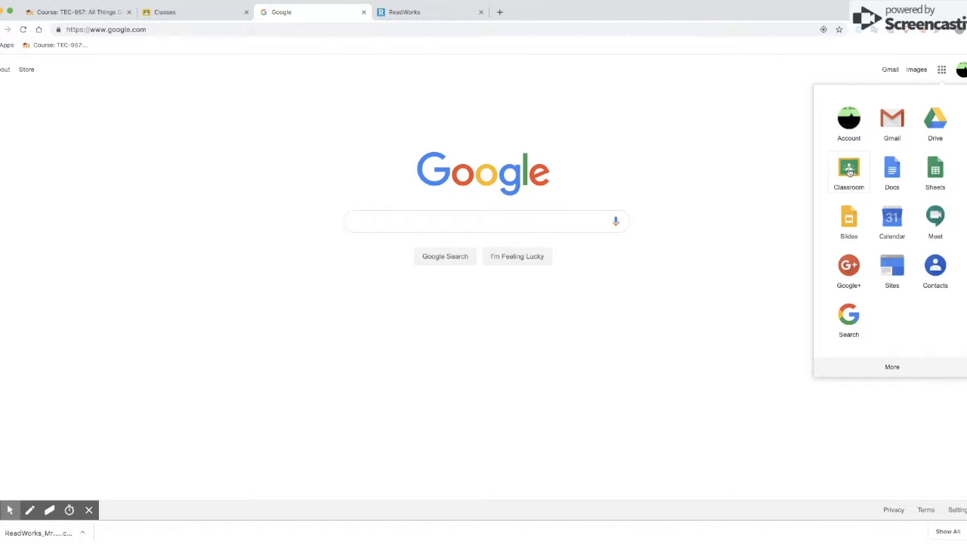
{"action": "left_click", "coordinate": [849, 172]}
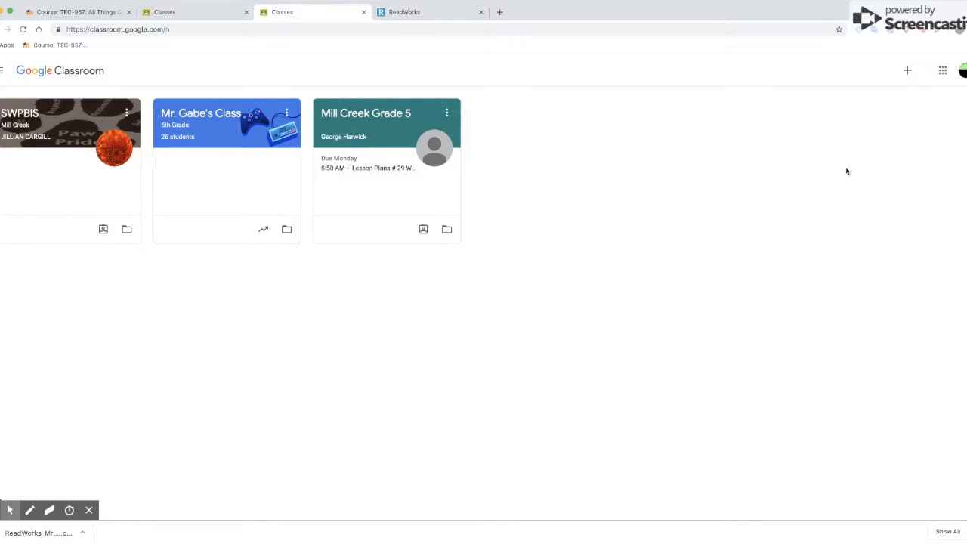
{"action": "left_click", "coordinate": [909, 71]}
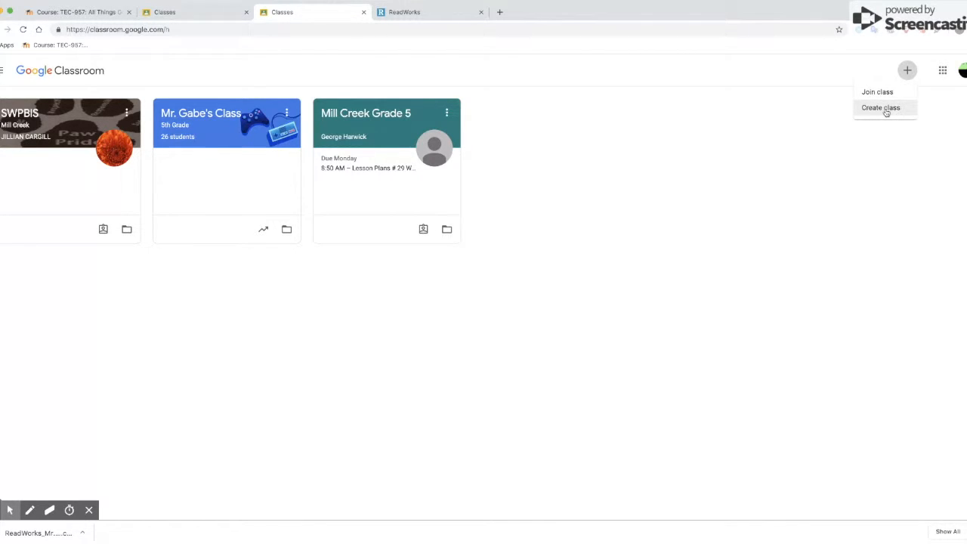
{"action": "left_click", "coordinate": [884, 108]}
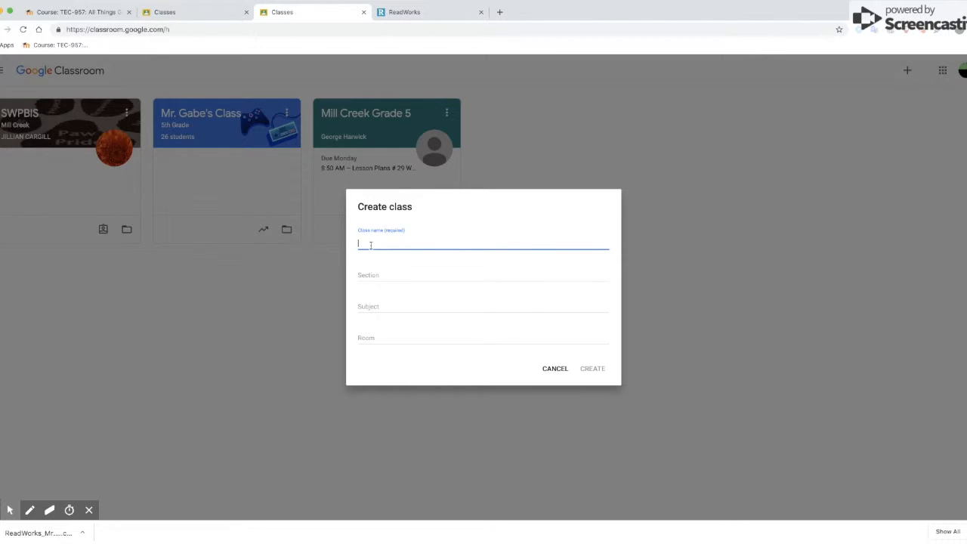
Create the class, named with the teacher's name followed by "Awesome Class", with section "5th Grade" and room "B-110"
{"action": "type", "text": "T"}
{"action": "key", "text": "BackSpace"}
{"action": "type", "text": "\\"}
{"action": "key", "text": "BackSpace"}
{"action": "type", "text": "Mr. Gabe's Awesome Class"}
{"action": "left_click", "coordinate": [368, 273]}
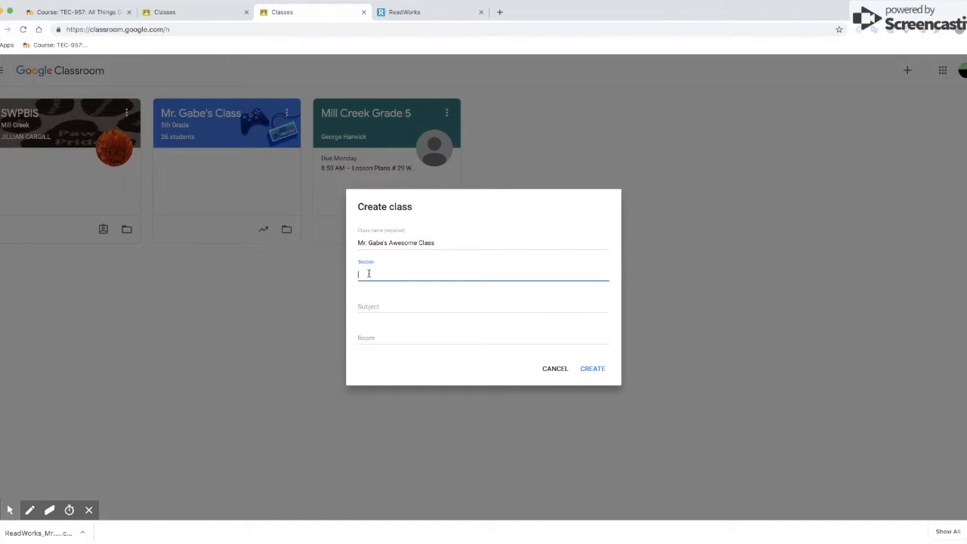
{"action": "type", "text": "Grade"}
{"action": "left_click", "coordinate": [372, 308]}
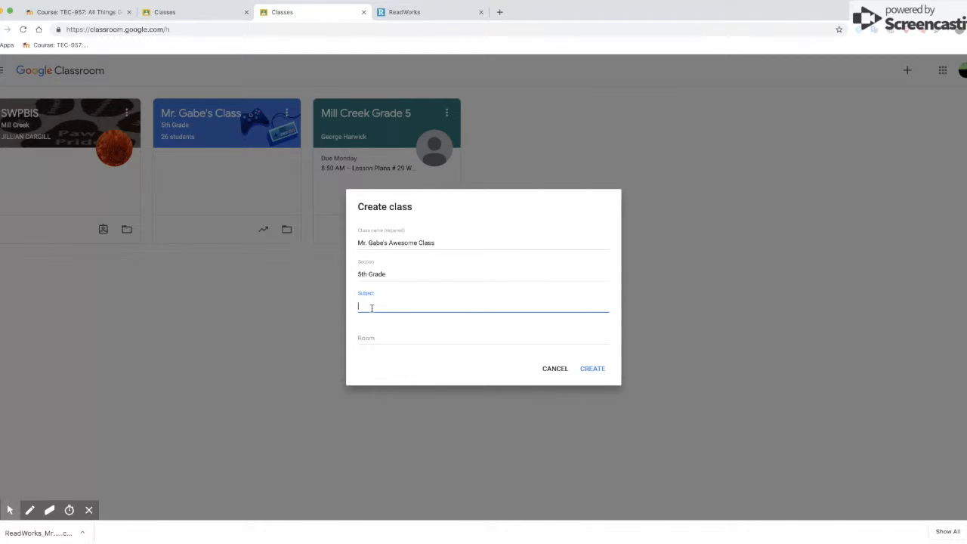
{"action": "left_click", "coordinate": [375, 334]}
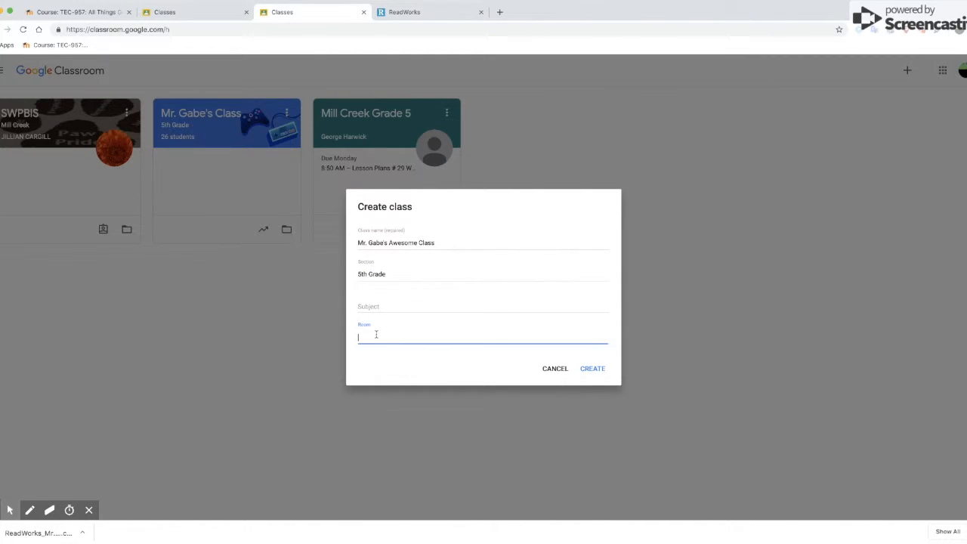
{"action": "type", "text": "B-110"}
{"action": "left_click", "coordinate": [593, 368]}
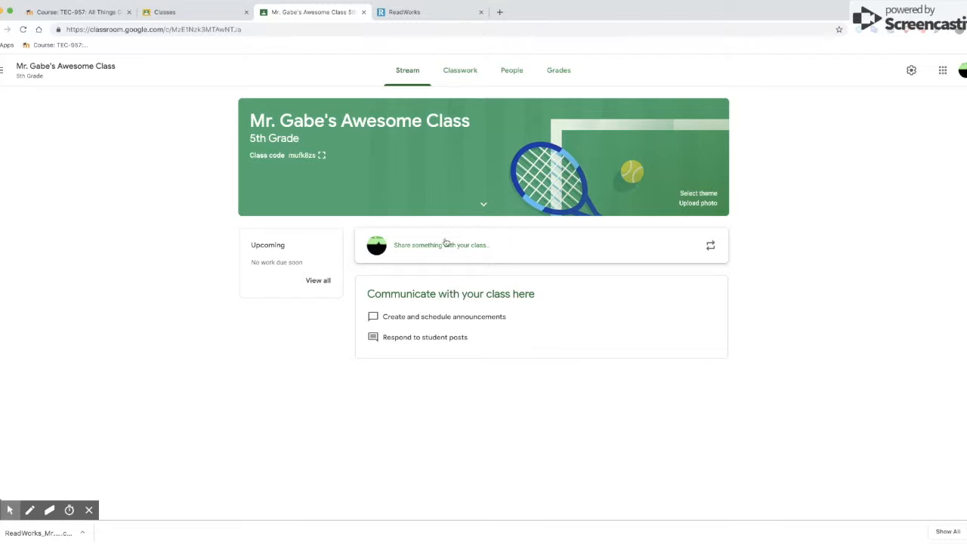
View the new class's join code enlarged and close the enlarged view
{"action": "left_click", "coordinate": [321, 156]}
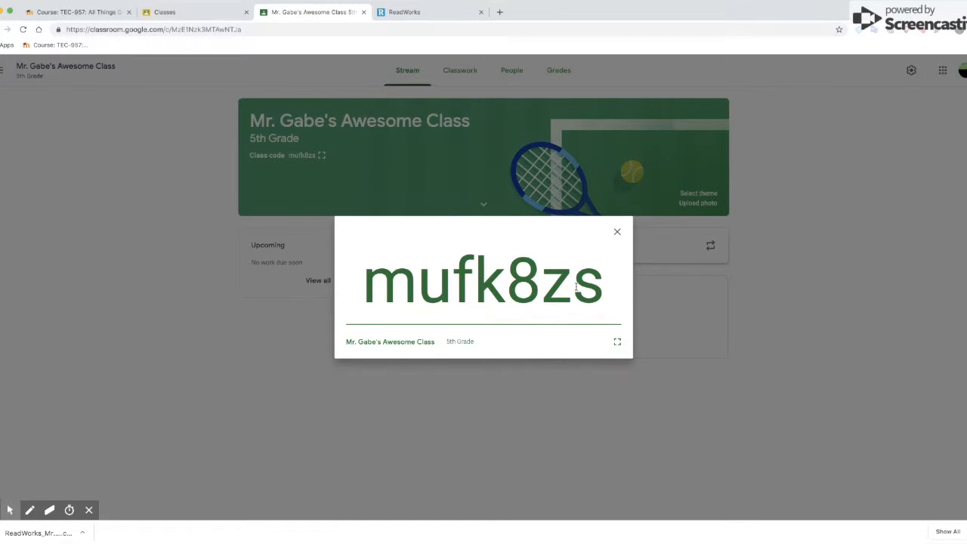
{"action": "left_click", "coordinate": [617, 234]}
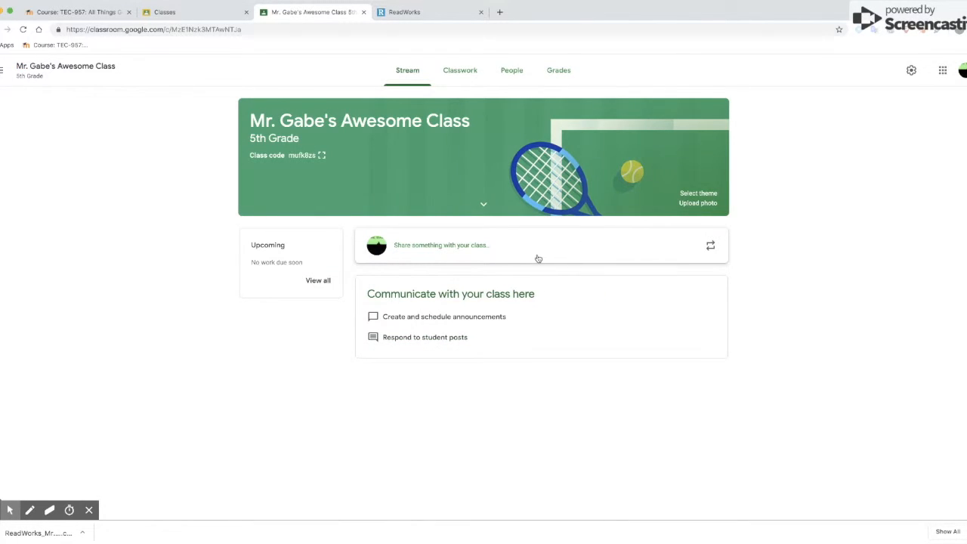
Set the class theme to the General gallery image showing a tablet and laptop on a dark grey background
{"action": "left_click", "coordinate": [703, 194]}
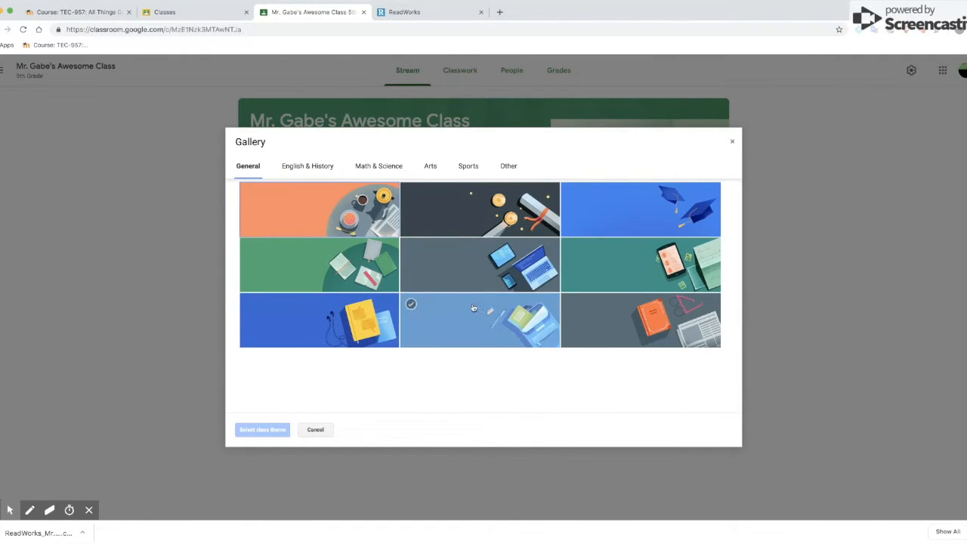
{"action": "left_click", "coordinate": [524, 262]}
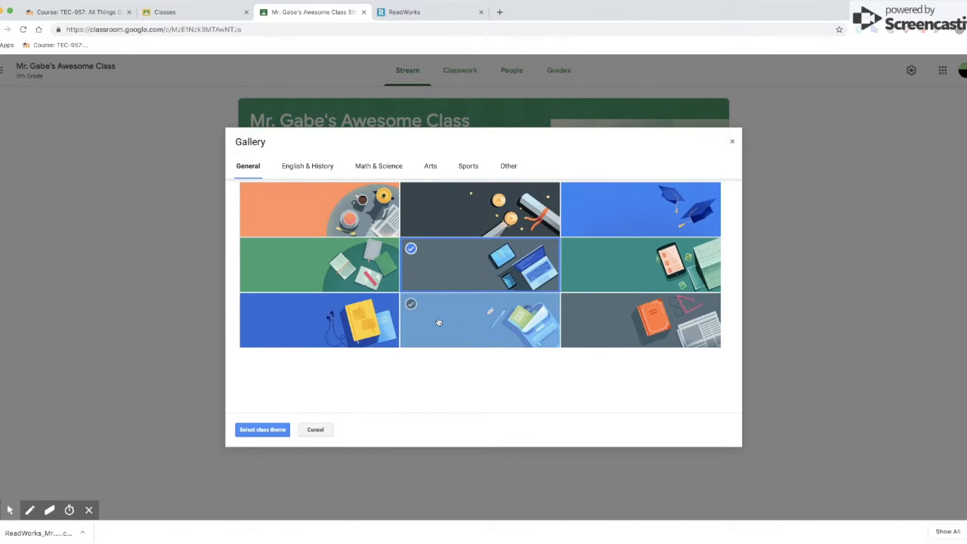
{"action": "left_click", "coordinate": [270, 431]}
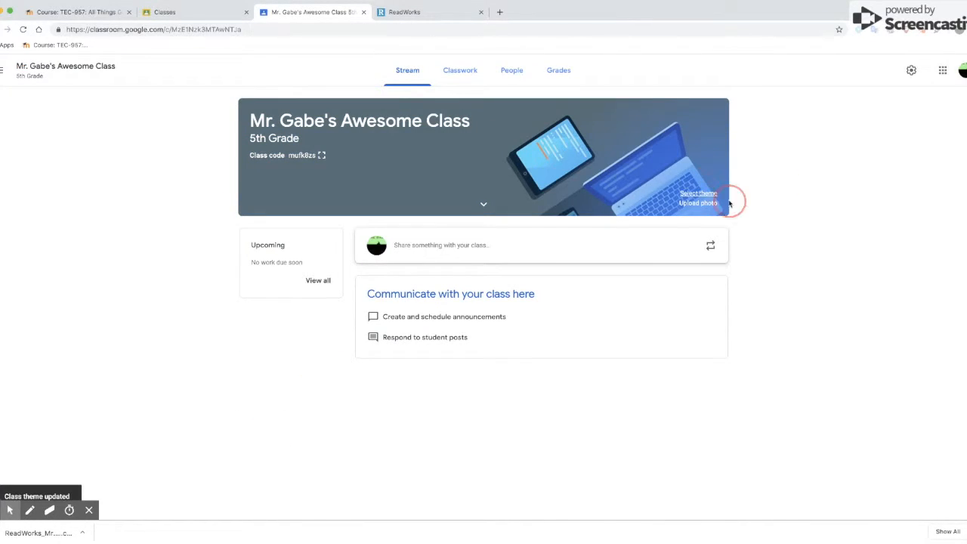
View the option for uploading a custom class theme photo, and close it without choosing one
{"action": "left_click", "coordinate": [699, 203]}
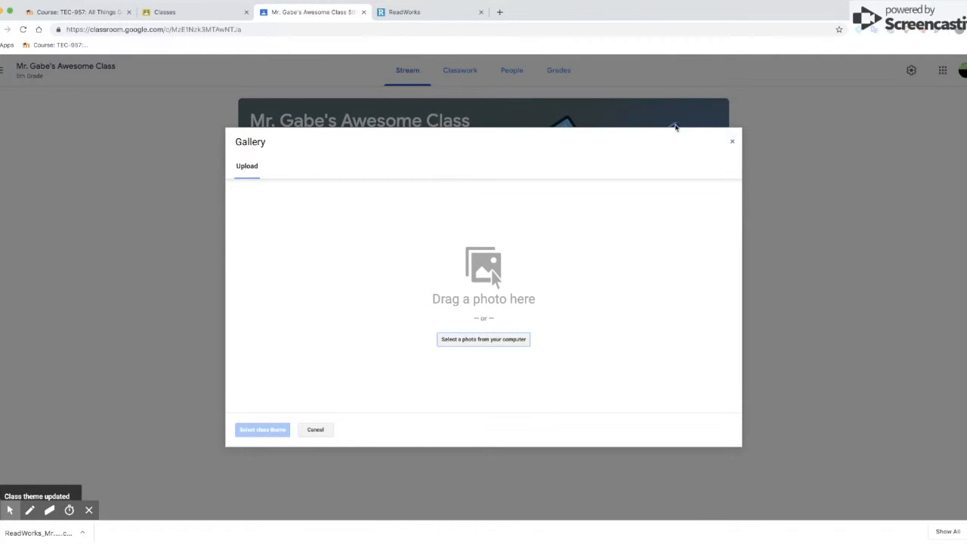
{"action": "left_click", "coordinate": [733, 142]}
{"action": "left_click", "coordinate": [261, 380]}
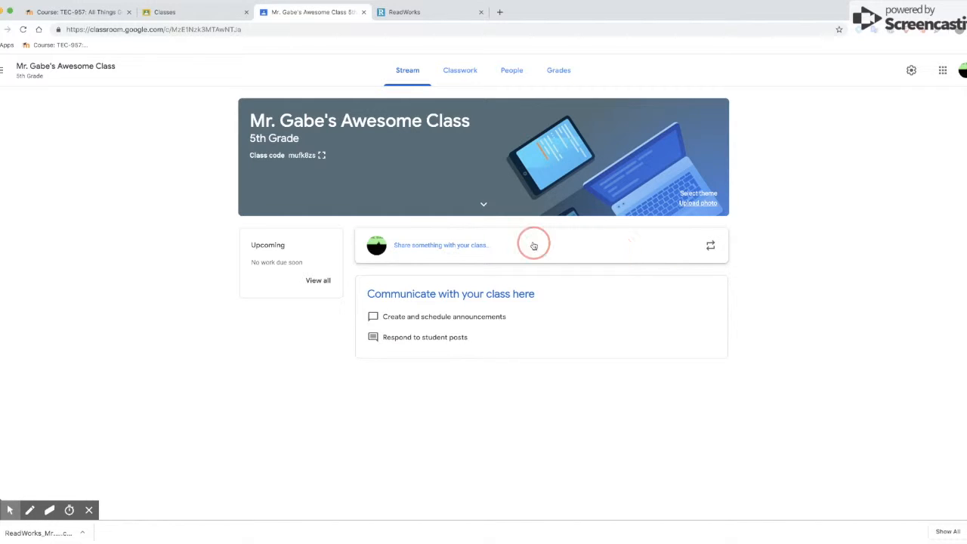
Post an announcement to all students in the stream, welcoming them to the teacher's "Class of Awesomeness!!"
{"action": "left_click", "coordinate": [456, 245]}
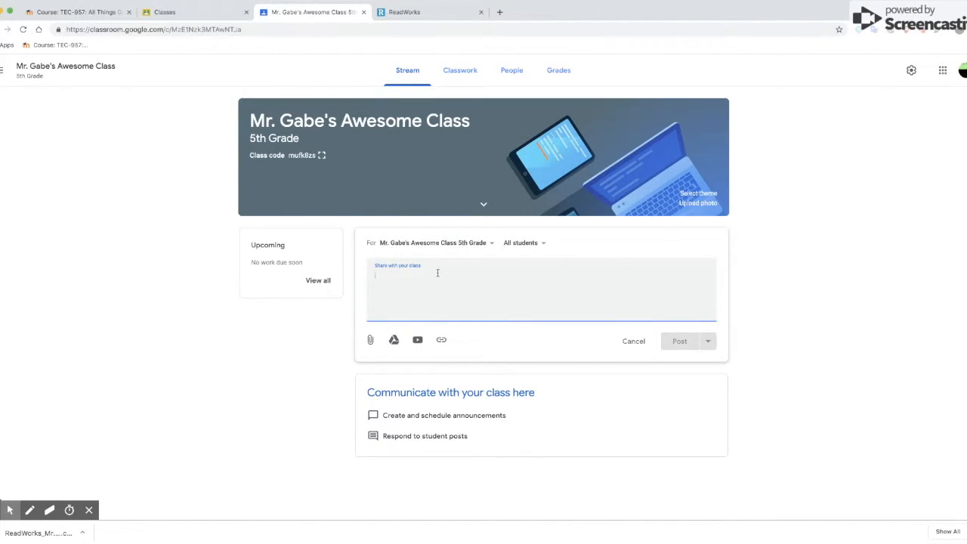
{"action": "type", "text": "We"}
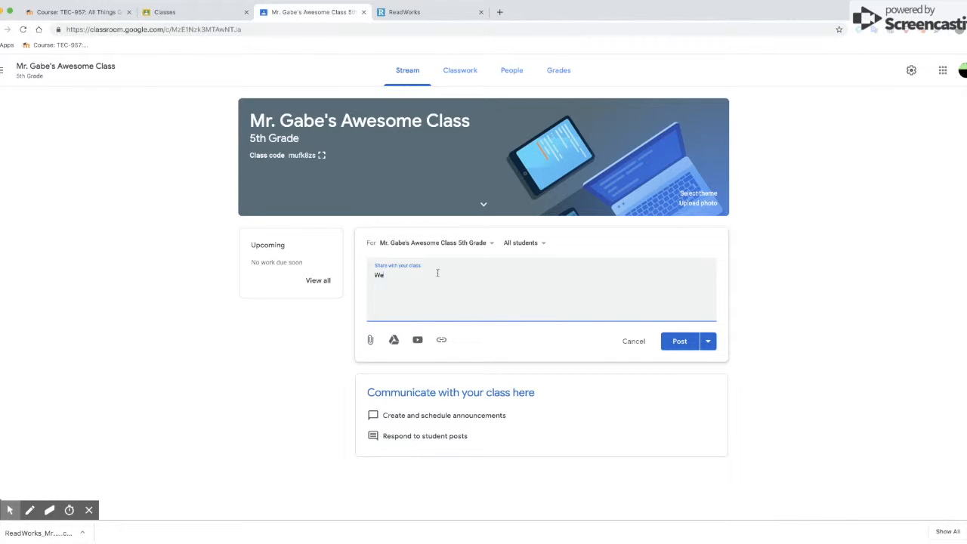
{"action": "type", "text": "lcome To Mr. Gabriele's Class of Awesoe"}
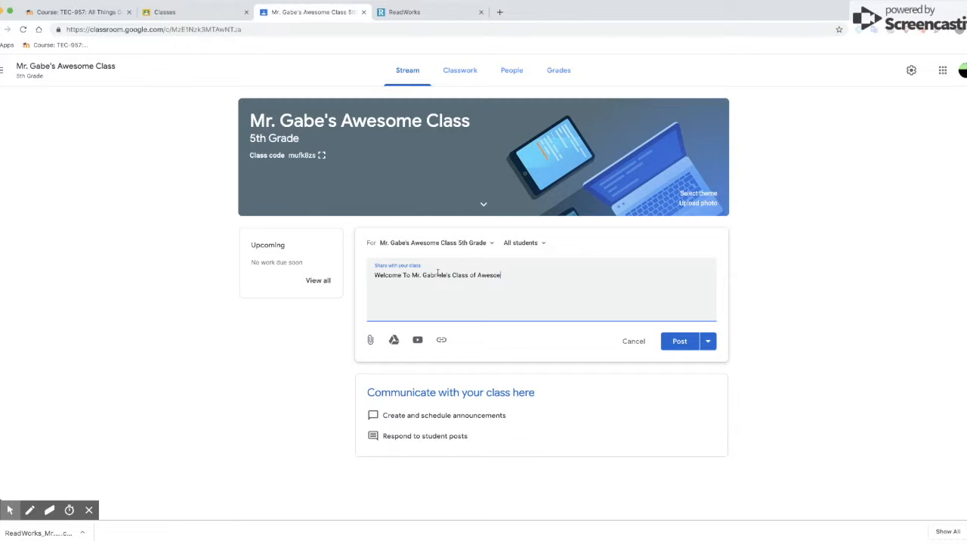
{"action": "type", "text": "meness!!"}
{"action": "left_click", "coordinate": [679, 342]}
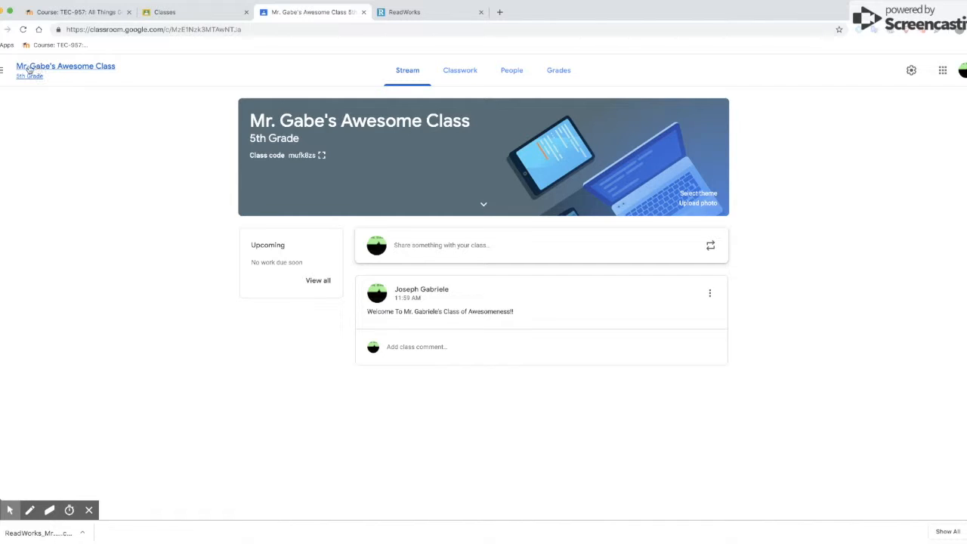
Return to the list of classes and open the existing 5th Grade class with the game controller banner
{"action": "left_click", "coordinate": [2, 69]}
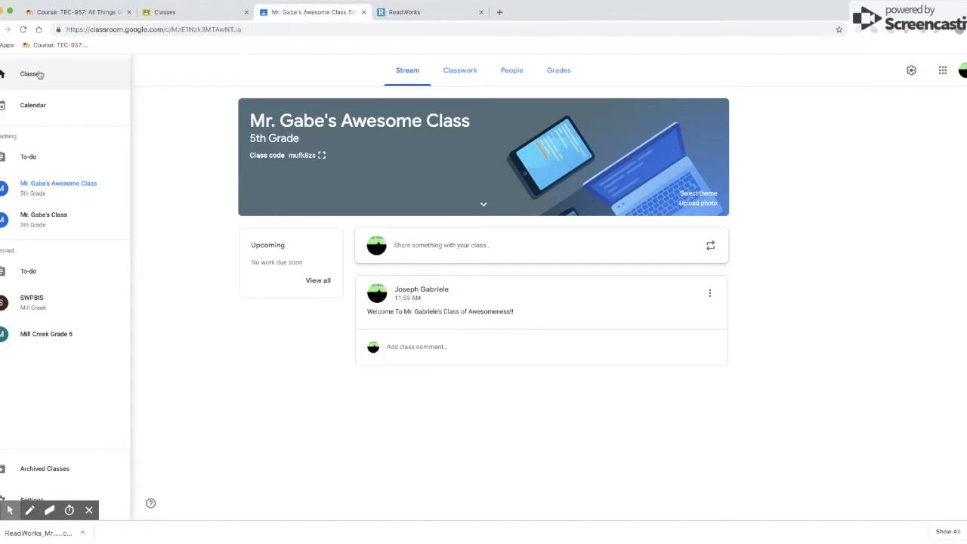
{"action": "left_click", "coordinate": [42, 74]}
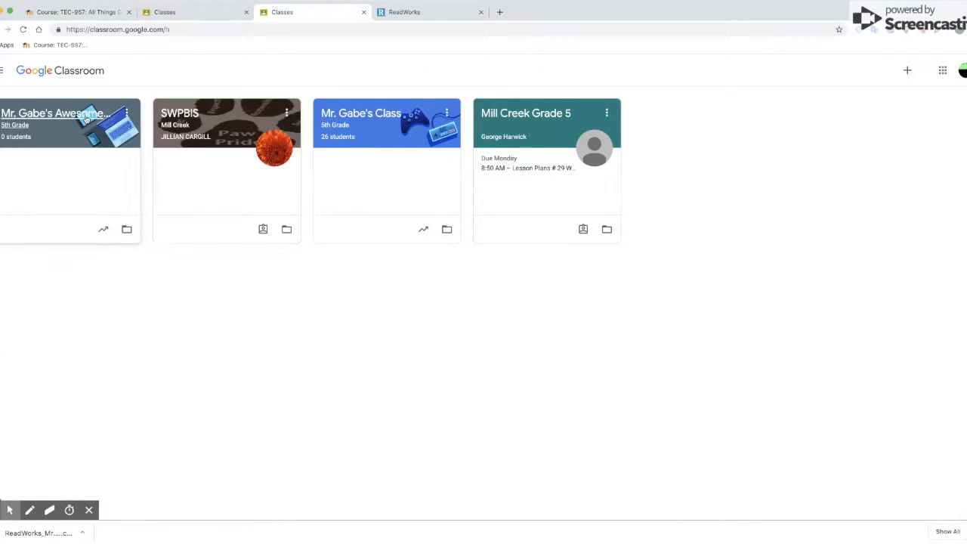
{"action": "left_click", "coordinate": [362, 119]}
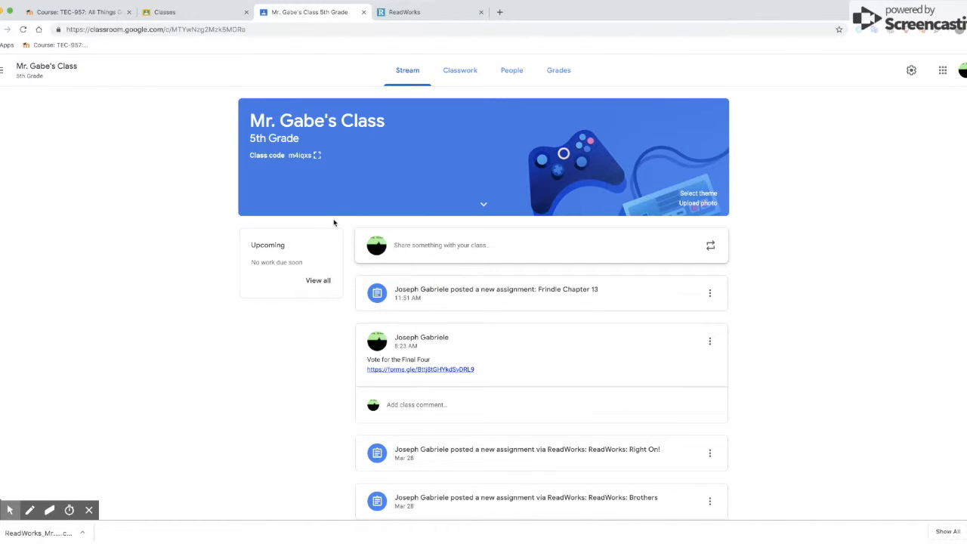
Look through the announcements and assignment posts in the class stream
{"action": "scroll", "coordinate": [485, 374], "scroll_direction": "down", "scroll_amount": 3}
{"action": "scroll", "coordinate": [484, 374], "scroll_direction": "down", "scroll_amount": 1}
{"action": "scroll", "coordinate": [484, 374], "scroll_direction": "up", "scroll_amount": 4}
{"action": "scroll", "coordinate": [520, 352], "scroll_direction": "down", "scroll_amount": 5}
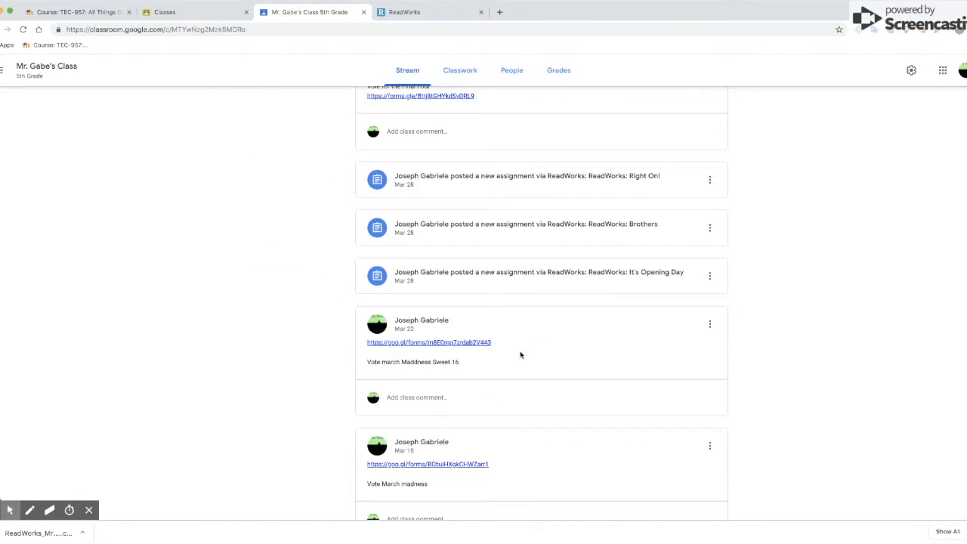
{"action": "scroll", "coordinate": [520, 352], "scroll_direction": "down", "scroll_amount": 5}
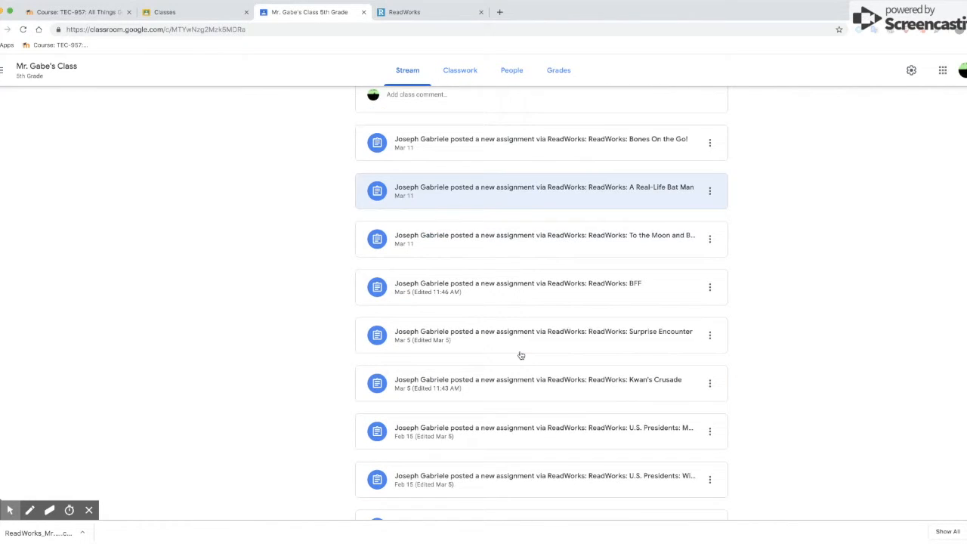
{"action": "scroll", "coordinate": [520, 354], "scroll_direction": "down", "scroll_amount": 5}
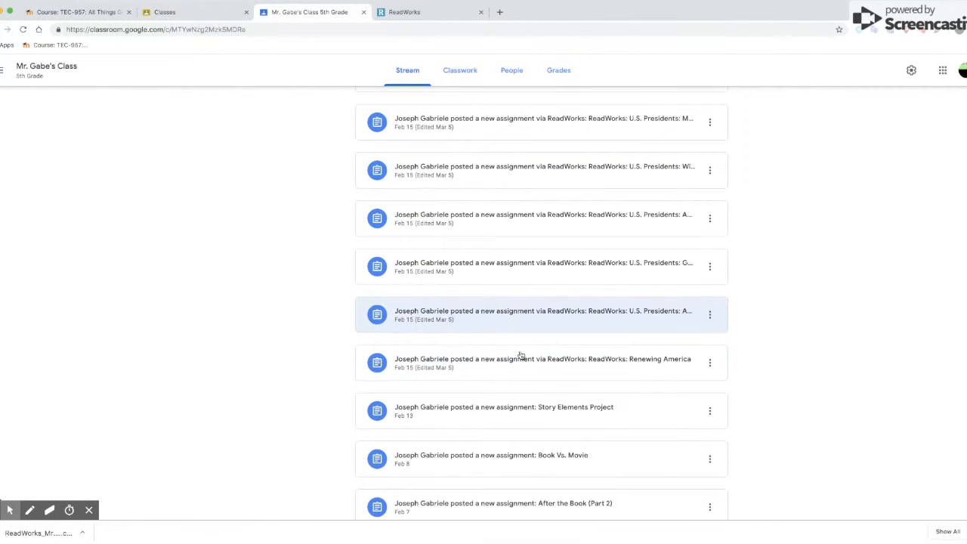
{"action": "scroll", "coordinate": [520, 353], "scroll_direction": "down", "scroll_amount": 7}
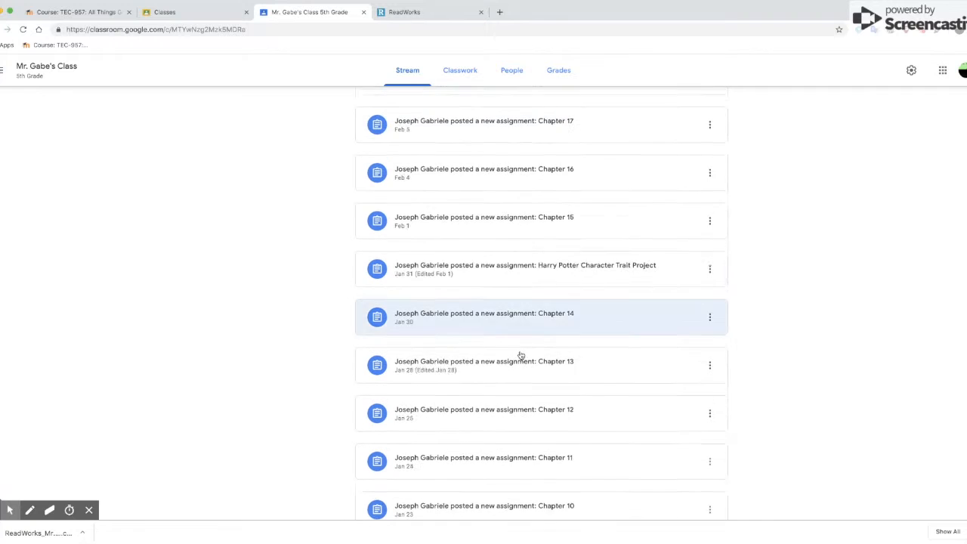
{"action": "scroll", "coordinate": [521, 355], "scroll_direction": "down", "scroll_amount": 1}
{"action": "scroll", "coordinate": [520, 356], "scroll_direction": "up", "scroll_amount": 13}
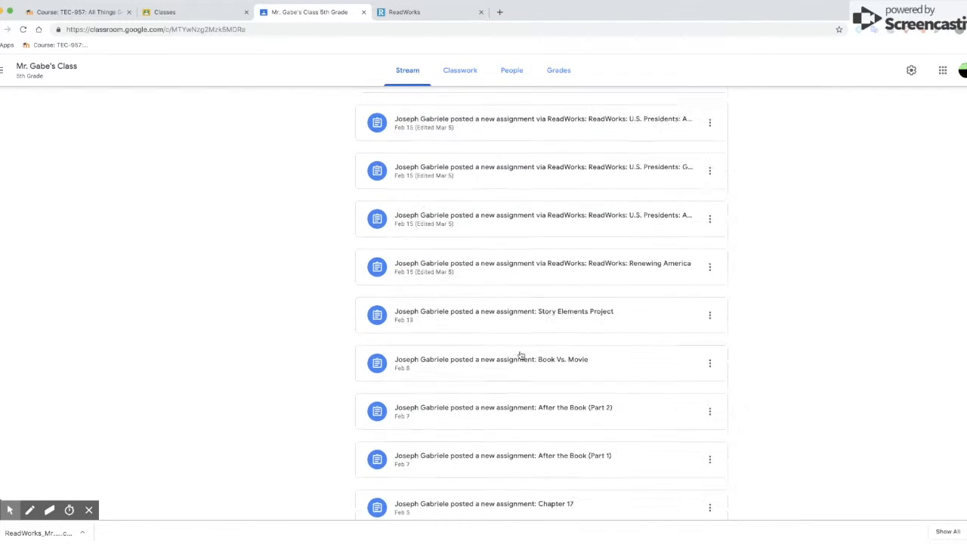
{"action": "scroll", "coordinate": [520, 355], "scroll_direction": "up", "scroll_amount": 5}
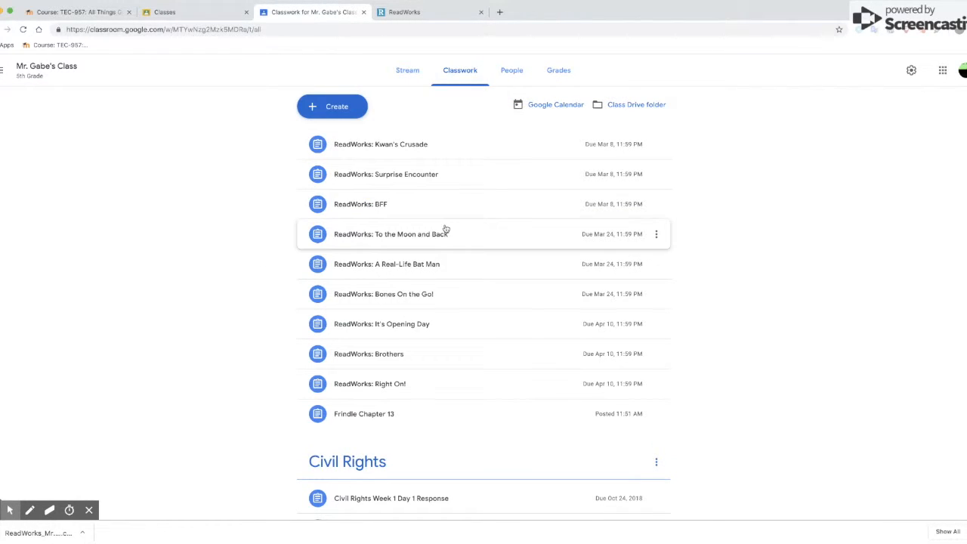
Examine the class's Classwork page, including its assignments, the Civil Rights topic's options, and the Harry Potter and President's Day topics
{"action": "scroll", "coordinate": [399, 309], "scroll_direction": "down", "scroll_amount": 3}
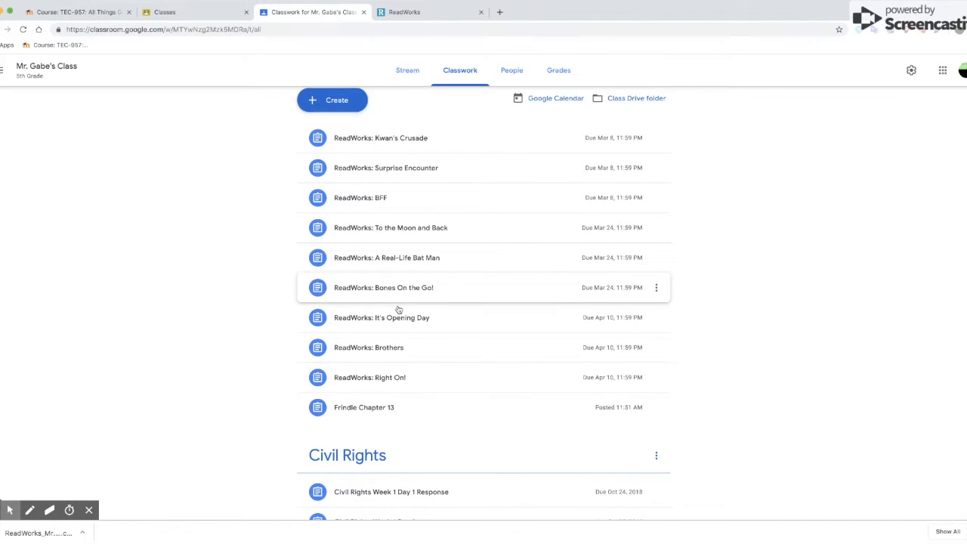
{"action": "scroll", "coordinate": [398, 309], "scroll_direction": "down", "scroll_amount": 1}
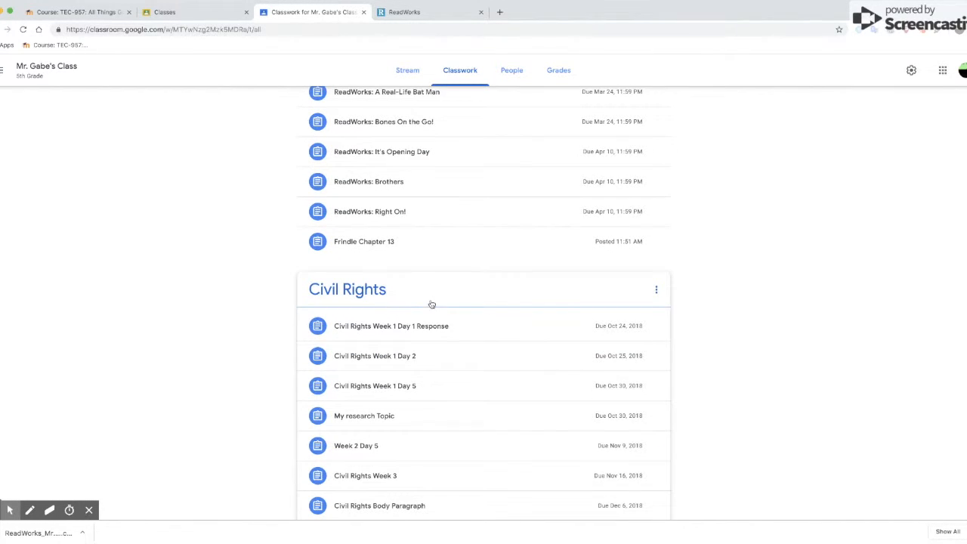
{"action": "left_click", "coordinate": [655, 290]}
{"action": "left_click", "coordinate": [656, 289]}
{"action": "scroll", "coordinate": [382, 371], "scroll_direction": "down", "scroll_amount": 2}
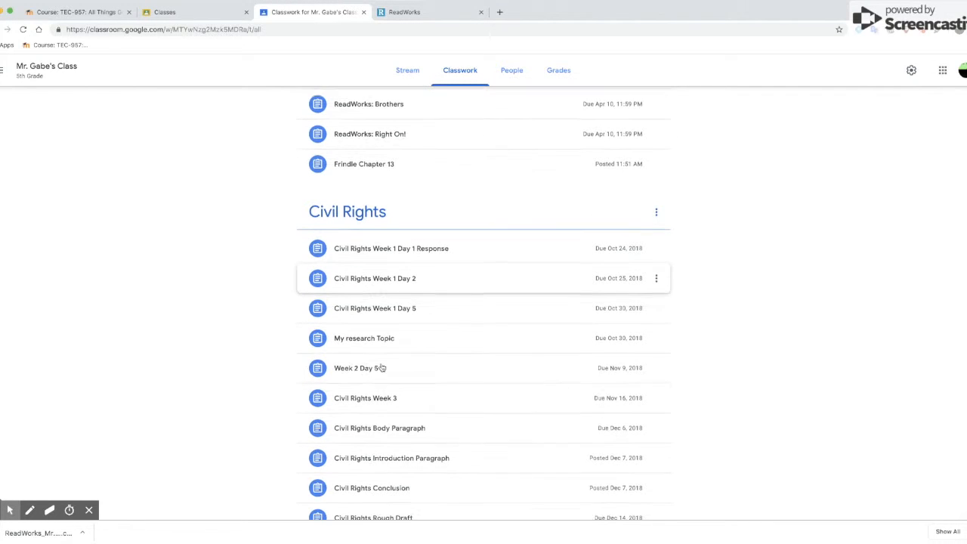
{"action": "scroll", "coordinate": [402, 356], "scroll_direction": "down", "scroll_amount": 2}
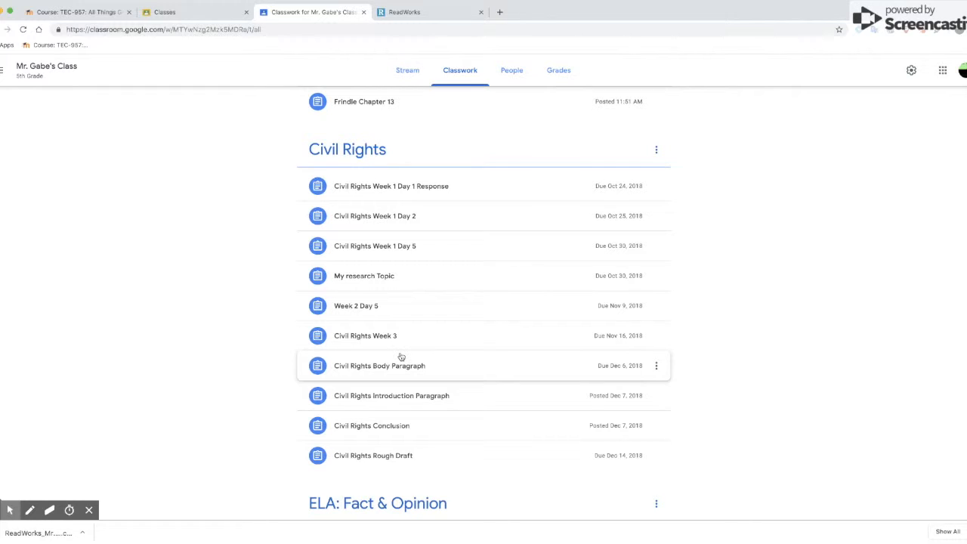
{"action": "scroll", "coordinate": [419, 327], "scroll_direction": "down", "scroll_amount": 5}
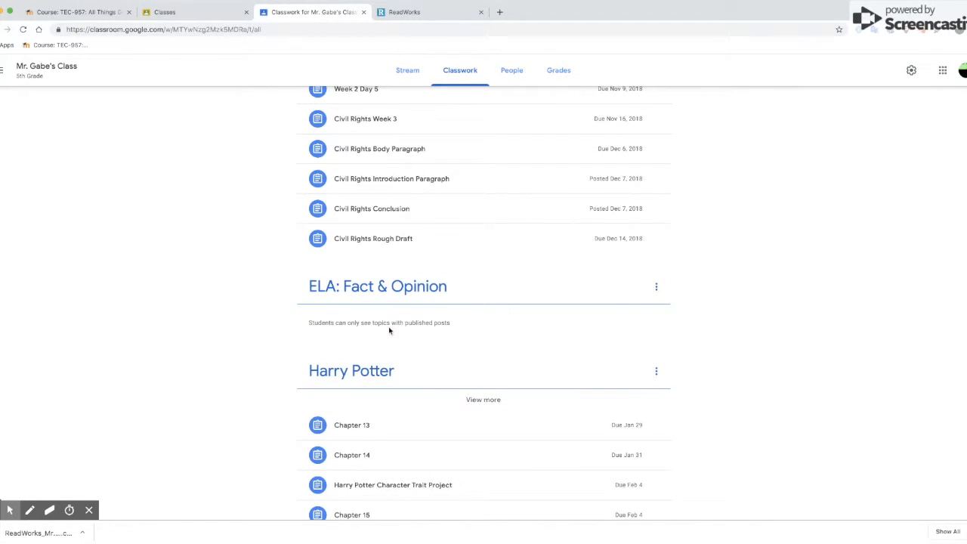
{"action": "scroll", "coordinate": [448, 339], "scroll_direction": "down", "scroll_amount": 5}
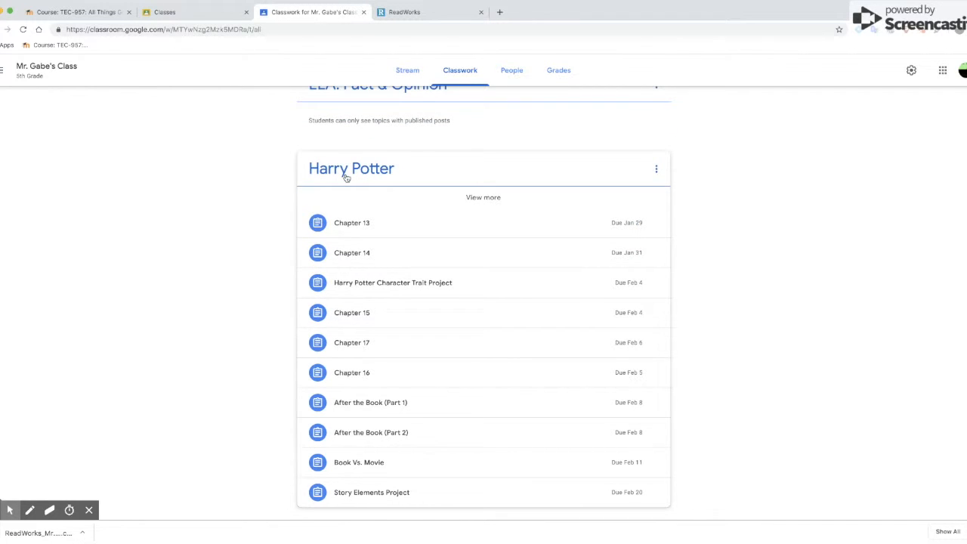
{"action": "scroll", "coordinate": [449, 308], "scroll_direction": "down", "scroll_amount": 5}
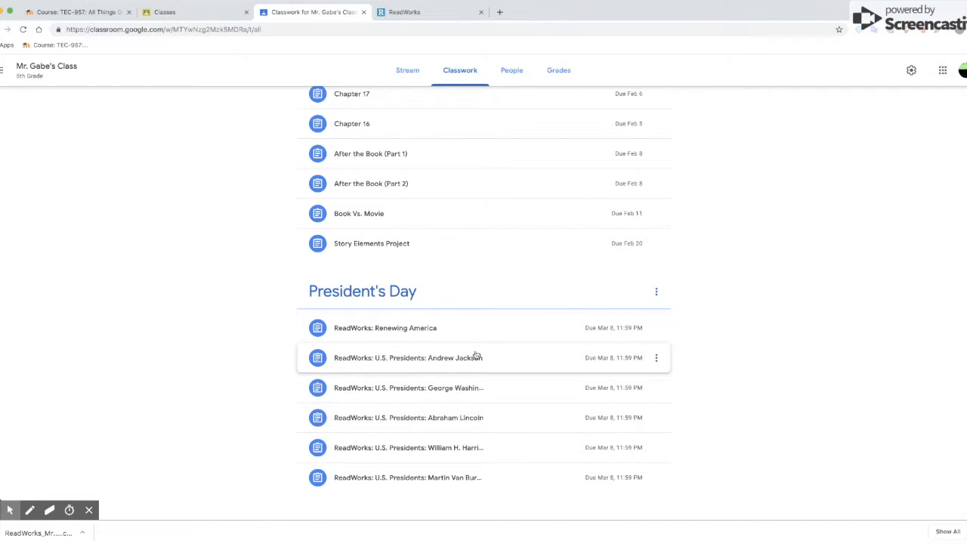
View the class's assignment due dates in Google Calendar, and return to the Classwork page
{"action": "scroll", "coordinate": [476, 355], "scroll_direction": "up", "scroll_amount": 15}
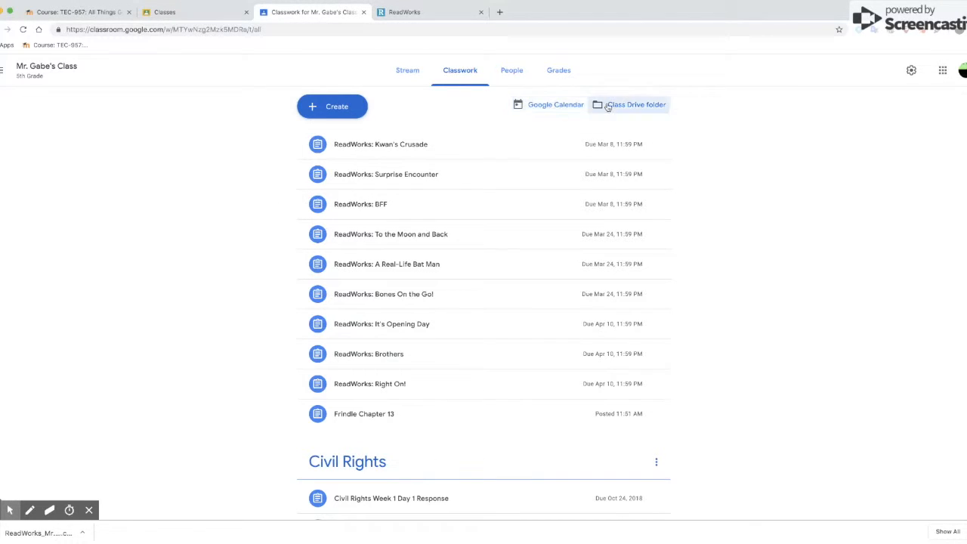
{"action": "left_click", "coordinate": [542, 105]}
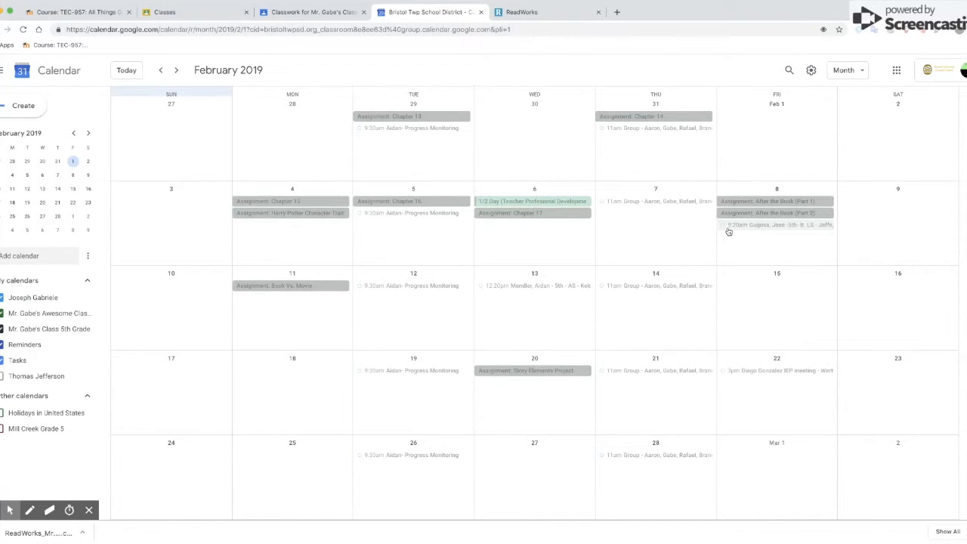
{"action": "key", "text": "ctrl+shift+Tab"}
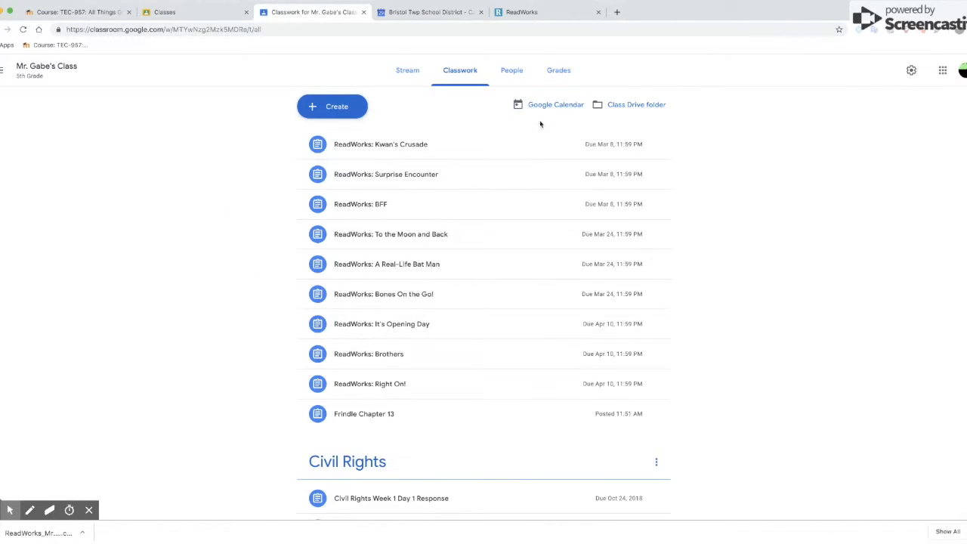
Look through the class's People page, including its teachers, the student roster and the guardian email and invitation options
{"action": "left_click", "coordinate": [512, 70]}
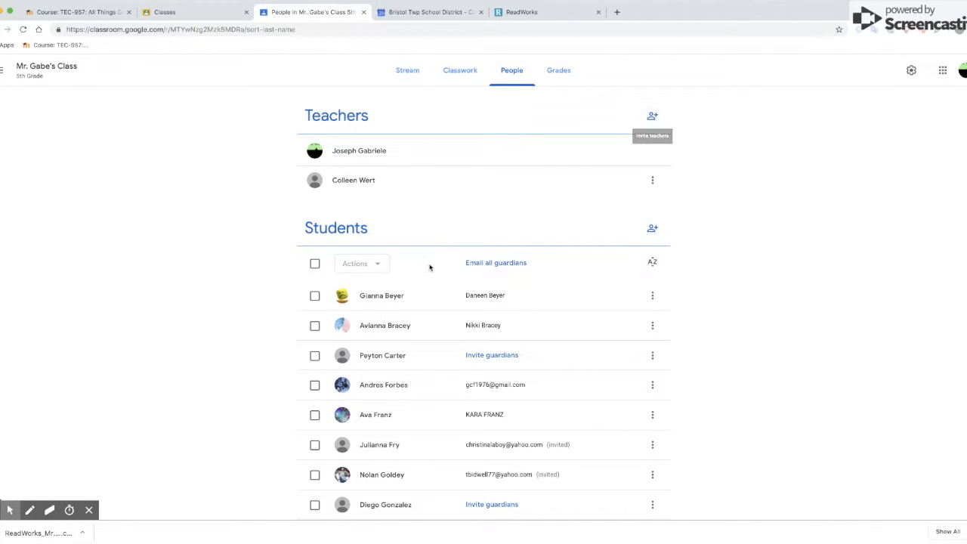
{"action": "scroll", "coordinate": [392, 317], "scroll_direction": "down", "scroll_amount": 1}
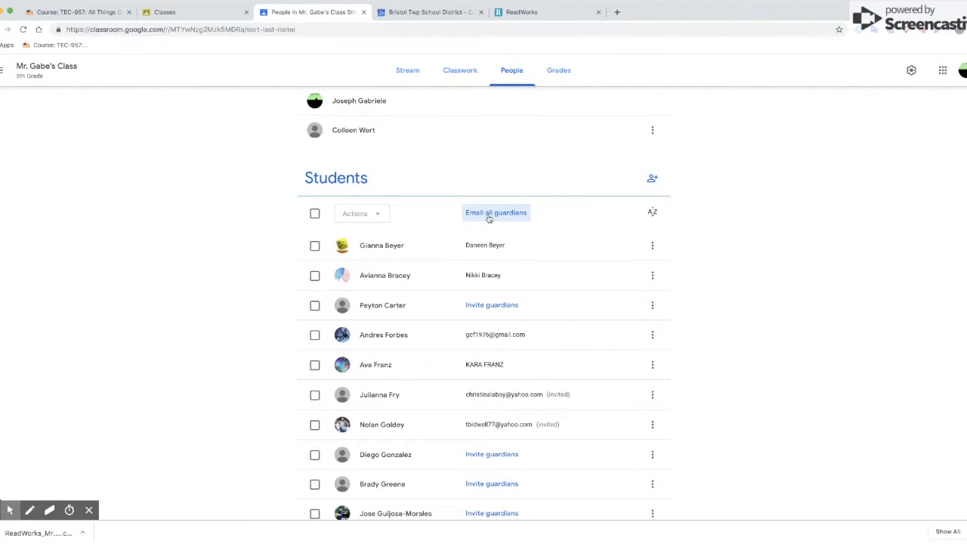
{"action": "scroll", "coordinate": [490, 226], "scroll_direction": "down", "scroll_amount": 3}
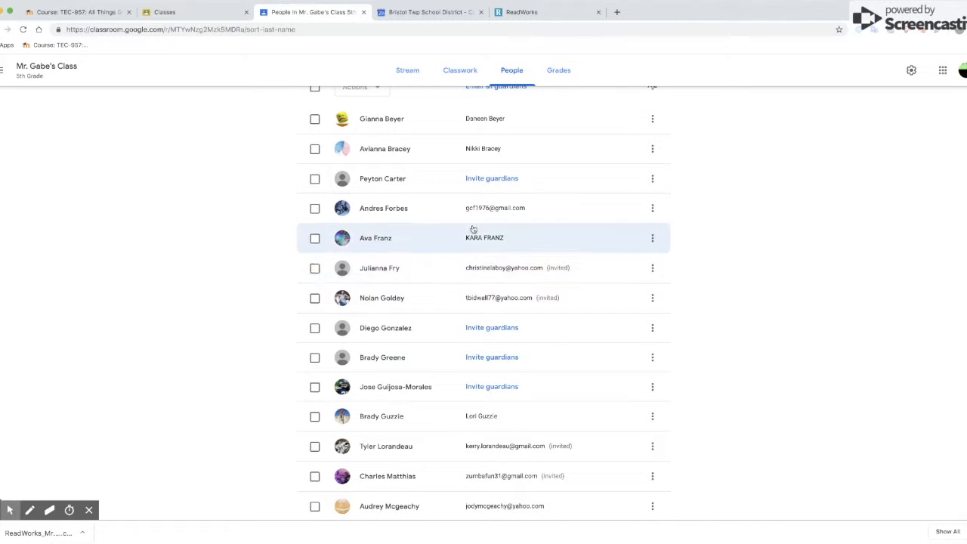
{"action": "scroll", "coordinate": [463, 249], "scroll_direction": "up", "scroll_amount": 2}
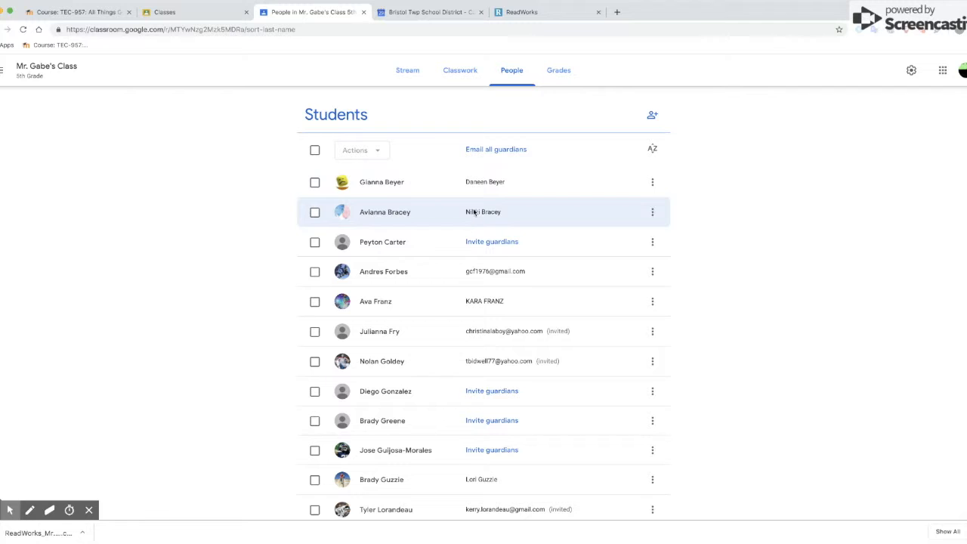
{"action": "scroll", "coordinate": [516, 311], "scroll_direction": "up", "scroll_amount": 1}
{"action": "scroll", "coordinate": [517, 311], "scroll_direction": "down", "scroll_amount": 4}
{"action": "scroll", "coordinate": [516, 312], "scroll_direction": "down", "scroll_amount": 5}
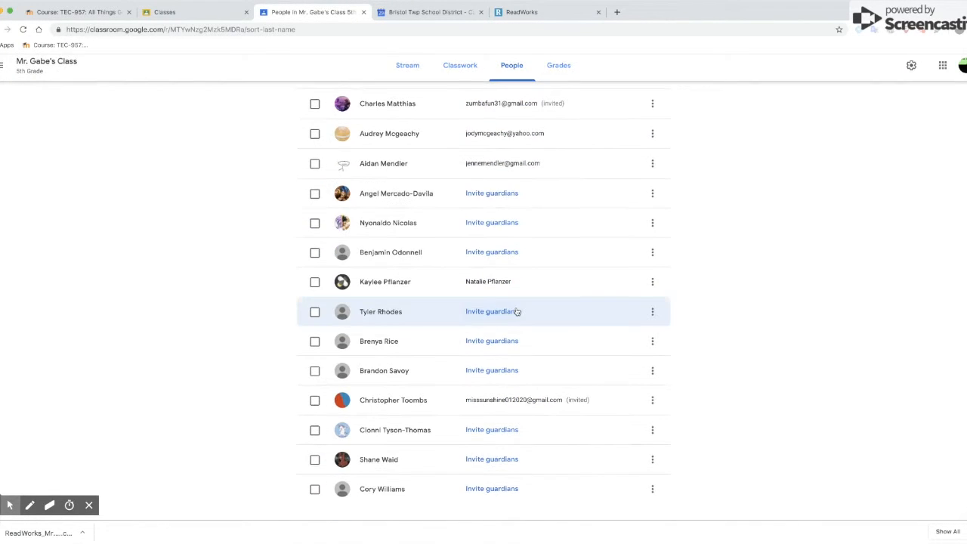
{"action": "scroll", "coordinate": [517, 311], "scroll_direction": "up", "scroll_amount": 9}
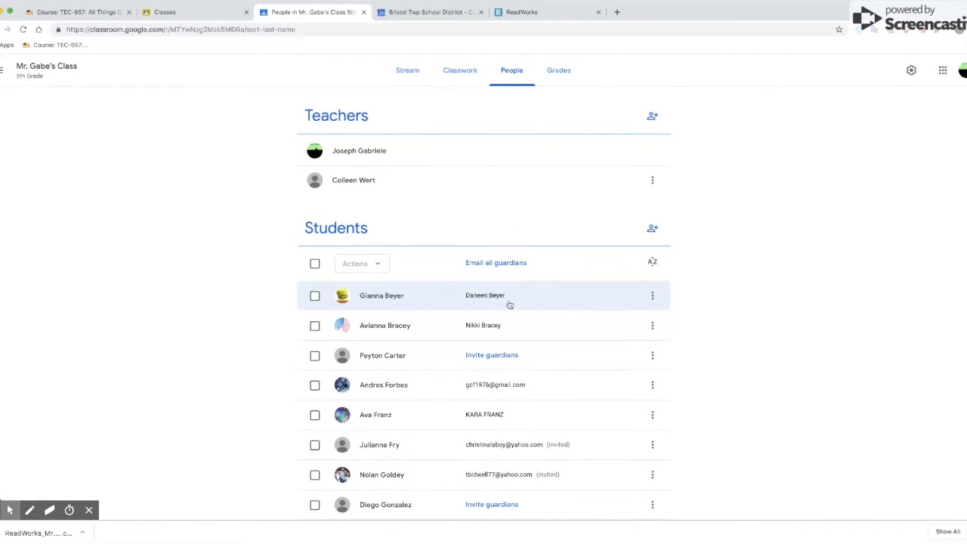
Examine the class gradebook for turned-in, late and missing work across the assignments and students
{"action": "left_click", "coordinate": [556, 70]}
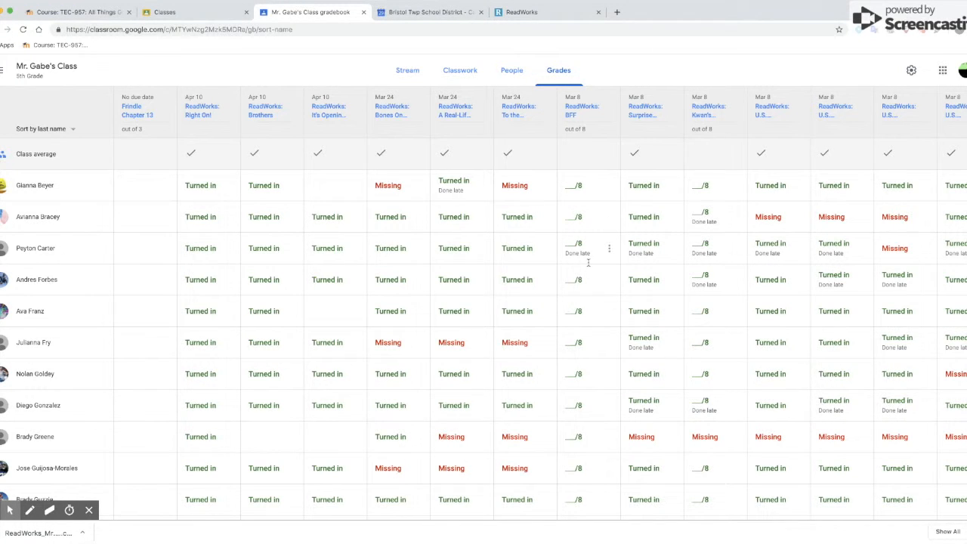
{"action": "scroll", "coordinate": [588, 262], "scroll_direction": "right", "scroll_amount": 10}
{"action": "scroll", "coordinate": [586, 262], "scroll_direction": "left", "scroll_amount": 10}
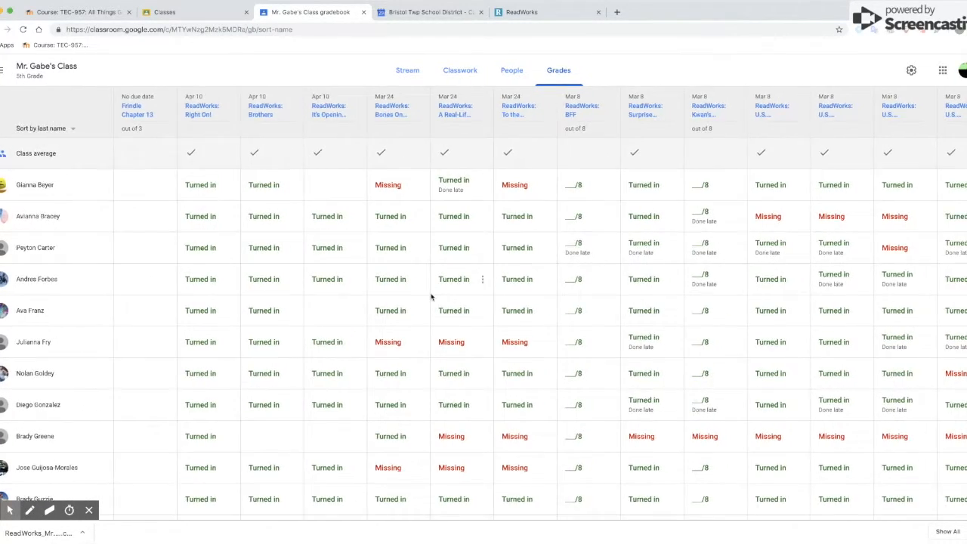
{"action": "scroll", "coordinate": [326, 239], "scroll_direction": "down", "scroll_amount": 4}
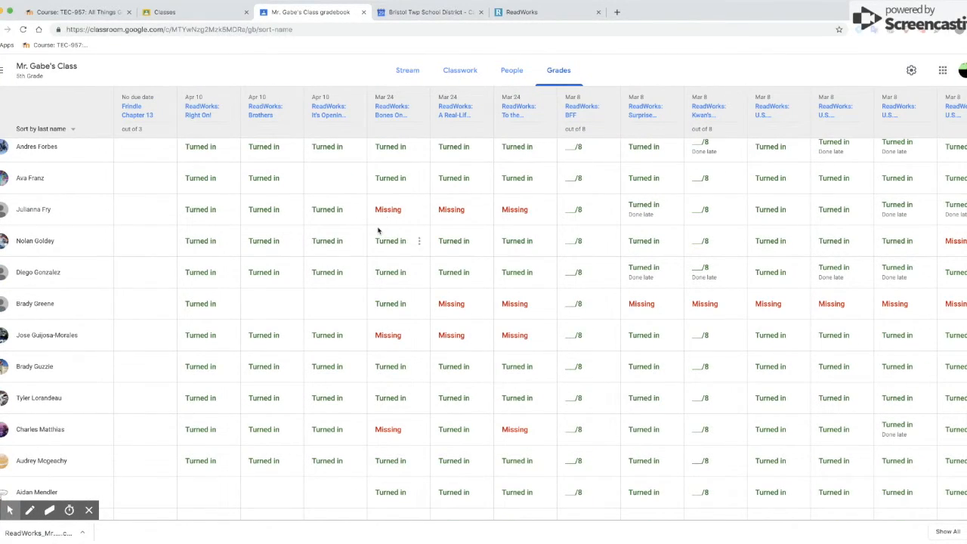
{"action": "scroll", "coordinate": [378, 230], "scroll_direction": "up", "scroll_amount": 4}
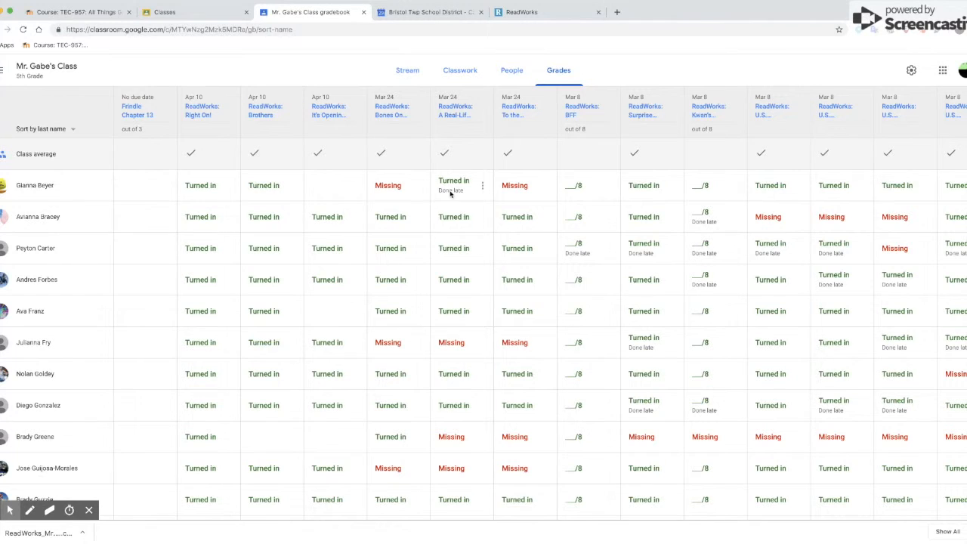
{"action": "scroll", "coordinate": [412, 283], "scroll_direction": "down", "scroll_amount": 1}
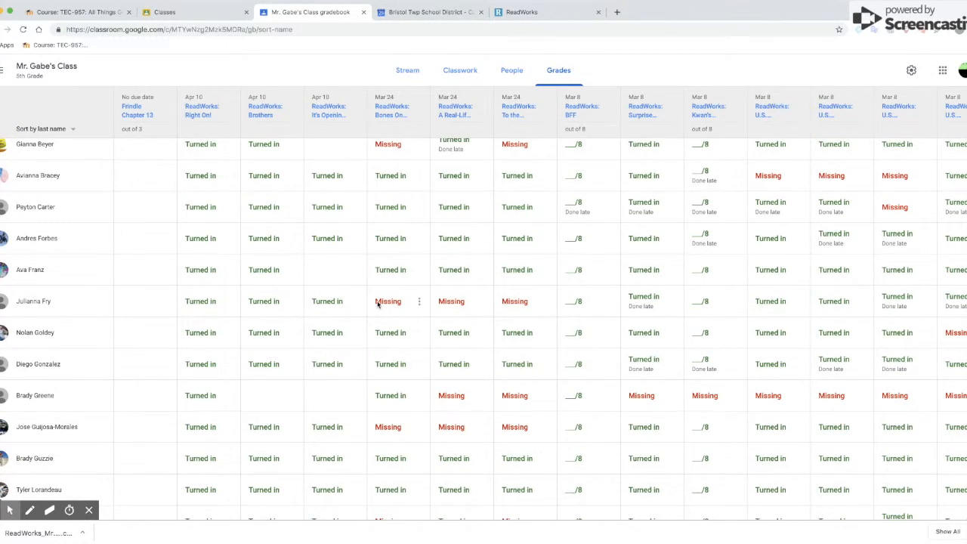
{"action": "scroll", "coordinate": [377, 303], "scroll_direction": "up", "scroll_amount": 1}
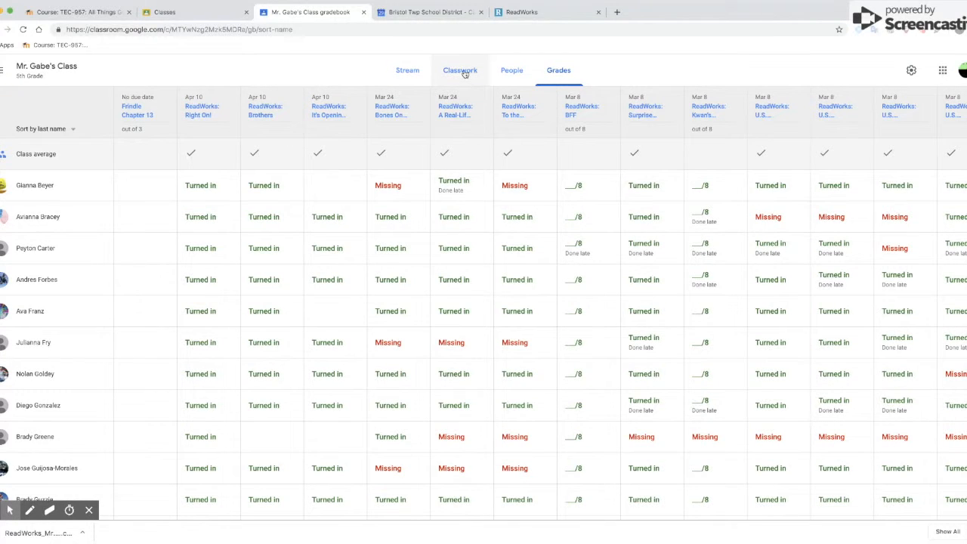
Start a new assignment on the class's Classwork page and title it "Frindle Chapter 14"
{"action": "left_click", "coordinate": [465, 73]}
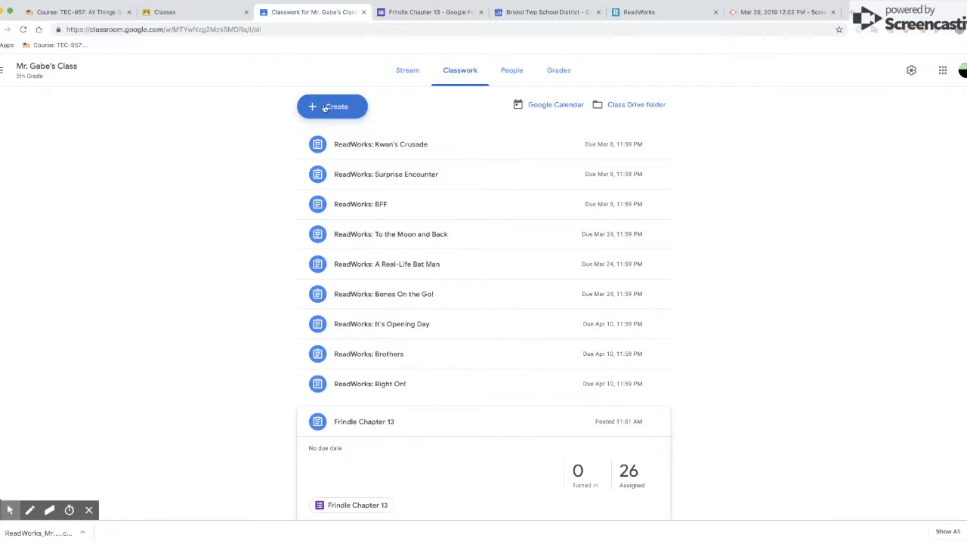
{"action": "left_click", "coordinate": [408, 71]}
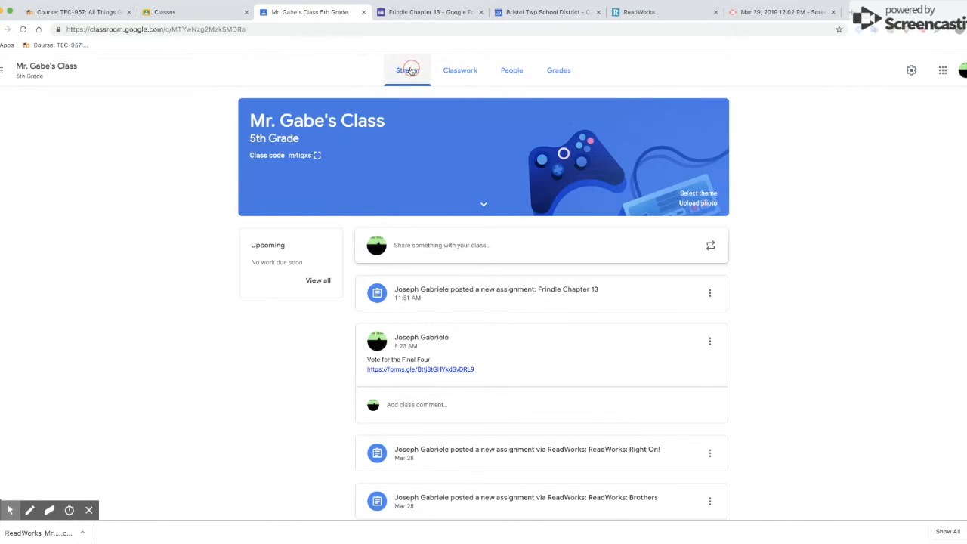
{"action": "left_click", "coordinate": [478, 74]}
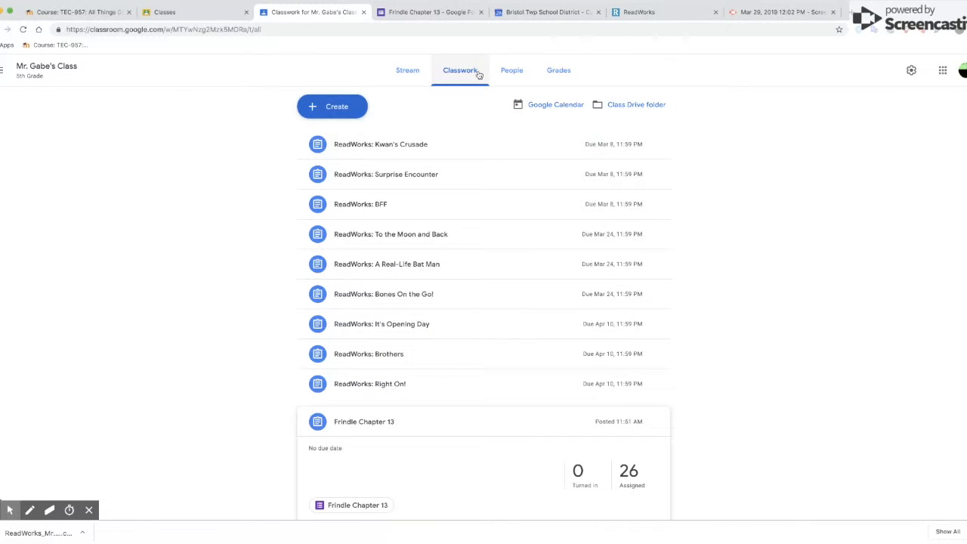
{"action": "left_click", "coordinate": [328, 108]}
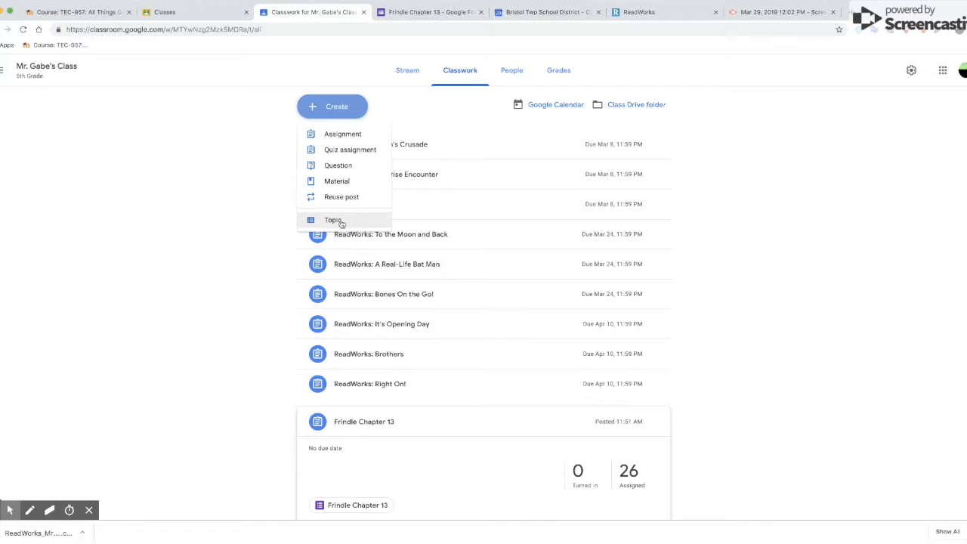
{"action": "left_click", "coordinate": [338, 114]}
{"action": "left_click", "coordinate": [343, 137]}
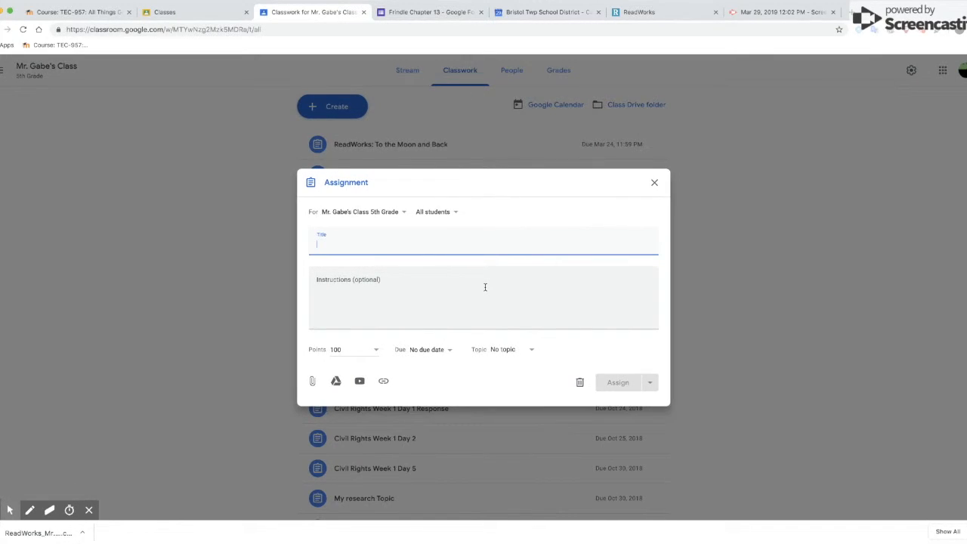
{"action": "type", "text": "H"}
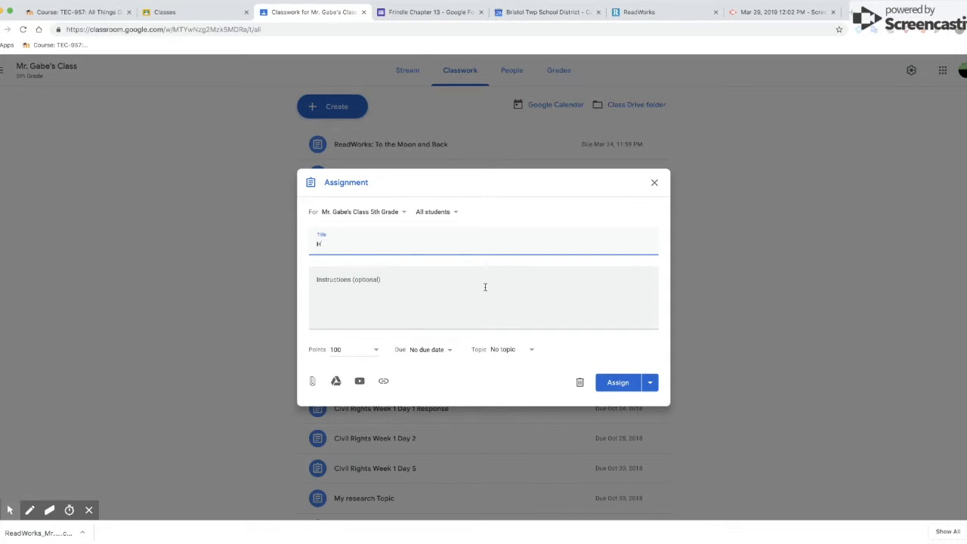
{"action": "key", "text": "BackSpace"}
{"action": "type", "text": "Frindle Cha"}
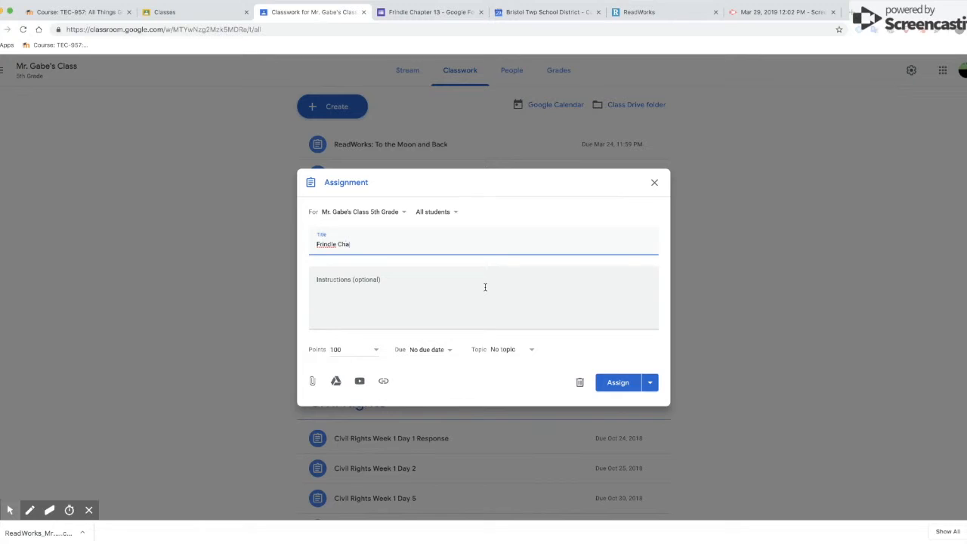
{"action": "type", "text": "pter 14"}
Enter the assignment instructions "Complete Google Forms Page" and set its points to 3
{"action": "left_click", "coordinate": [400, 320]}
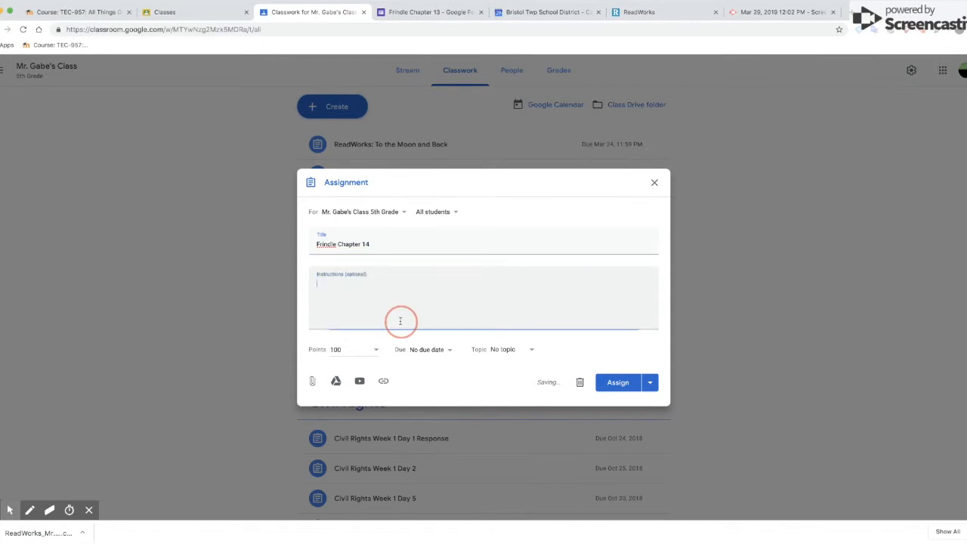
{"action": "type", "text": "C"}
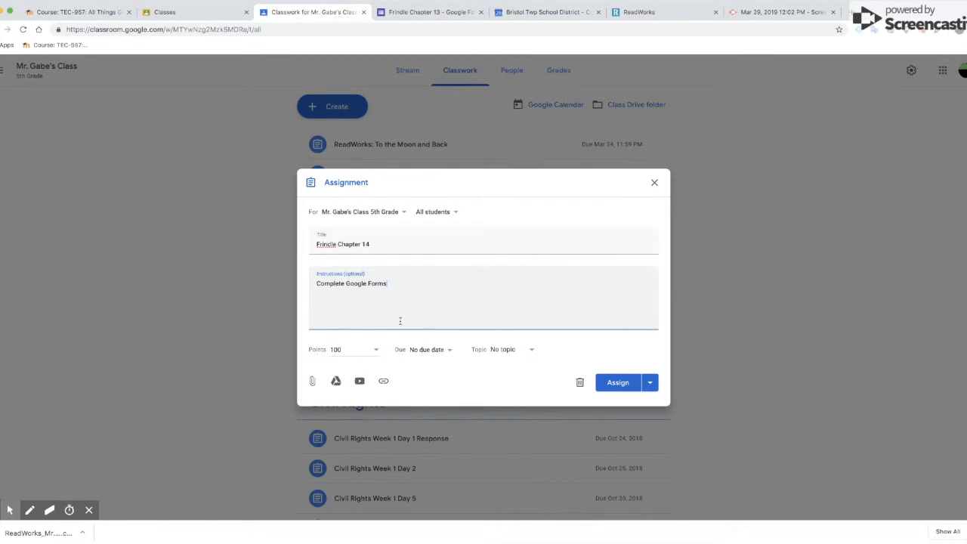
{"action": "type", "text": "omplete Google Forms Page"}
{"action": "left_click", "coordinate": [349, 349]}
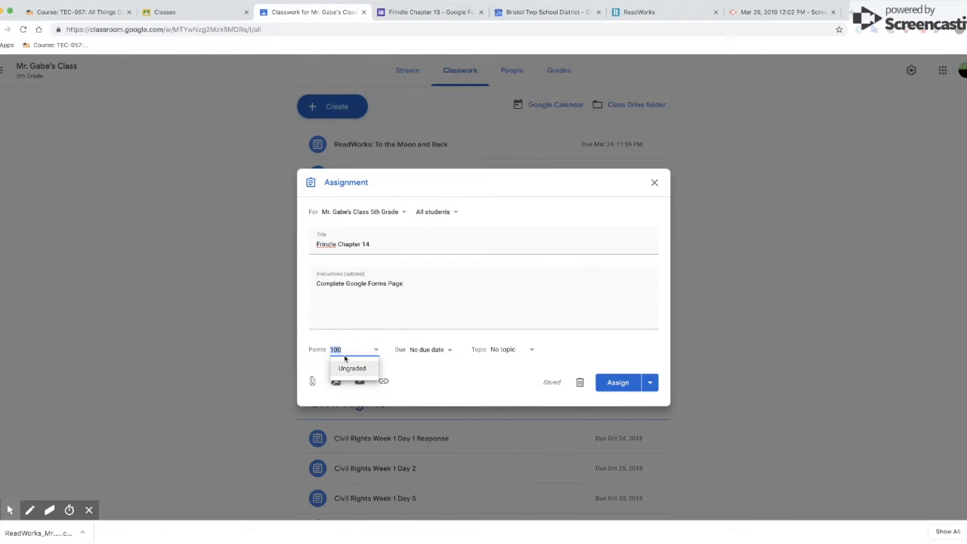
{"action": "type", "text": "3"}
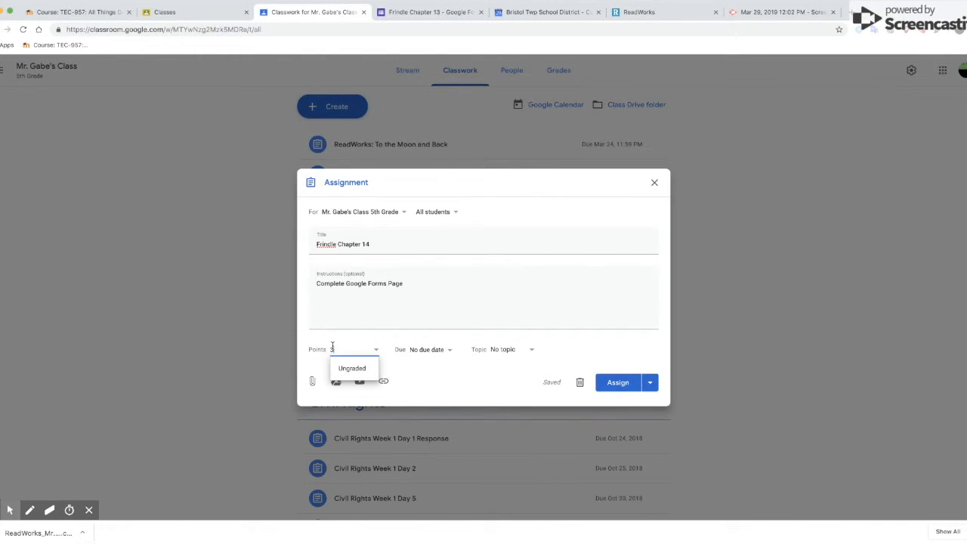
Set the assignment's due date to Apr 5, 2019 and file it under the ReadWorks topic
{"action": "left_click", "coordinate": [446, 351]}
{"action": "left_click", "coordinate": [444, 384]}
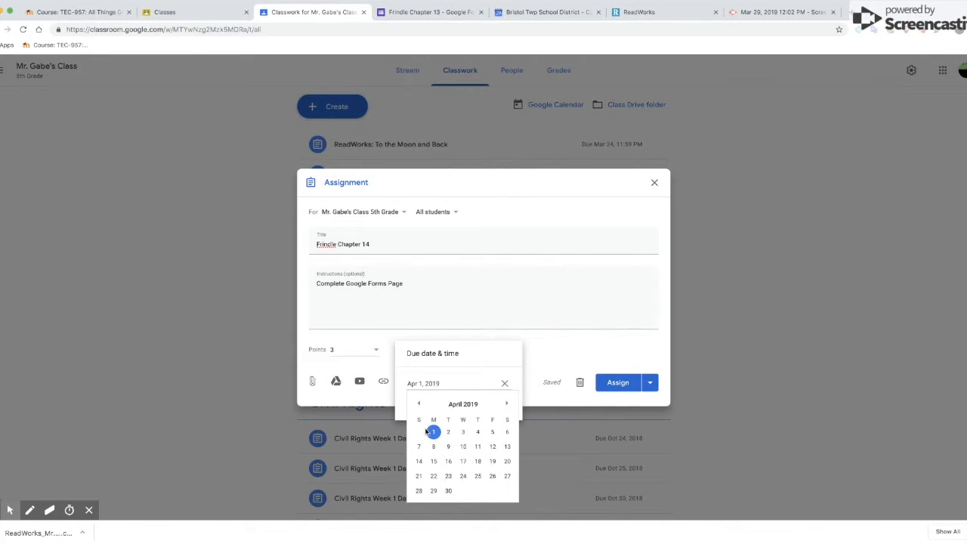
{"action": "left_click", "coordinate": [492, 432]}
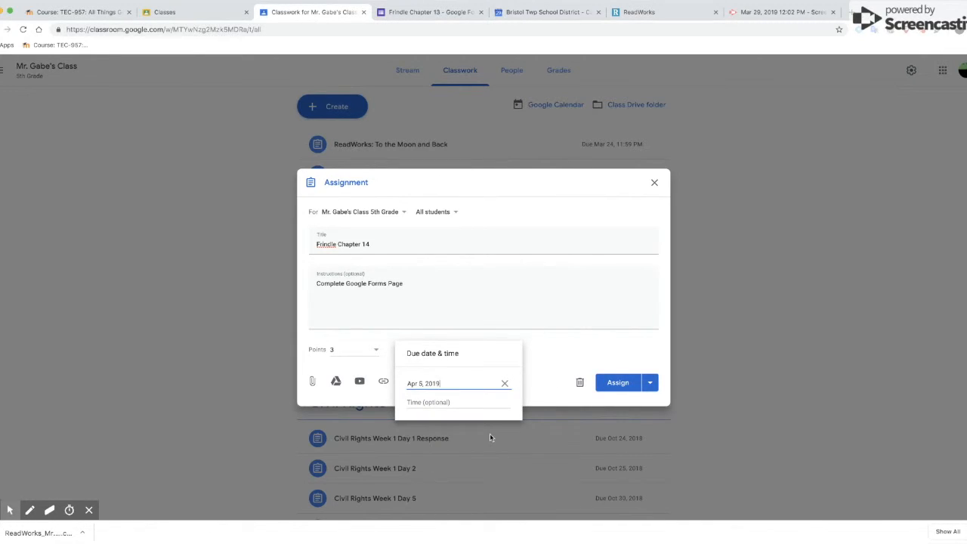
{"action": "left_click", "coordinate": [552, 337]}
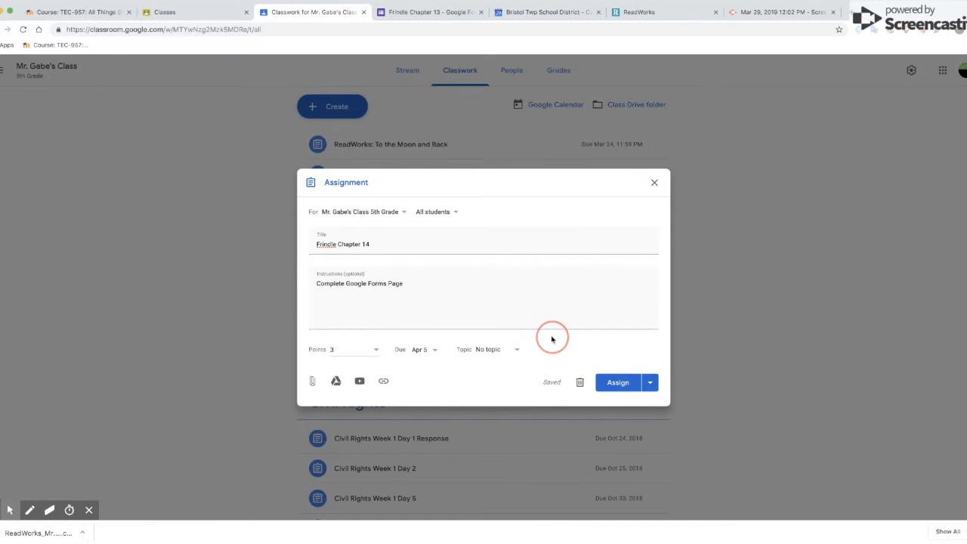
{"action": "left_click", "coordinate": [478, 351]}
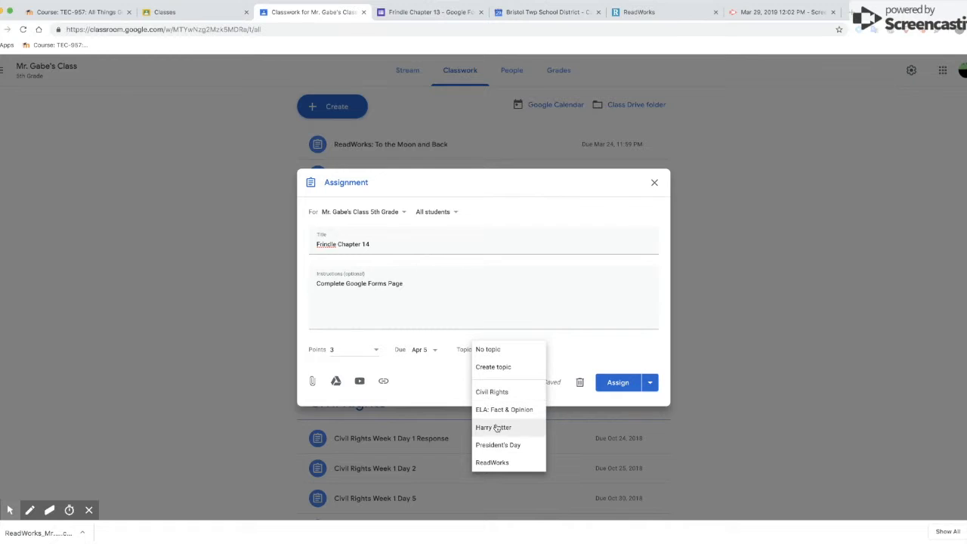
{"action": "left_click", "coordinate": [492, 462]}
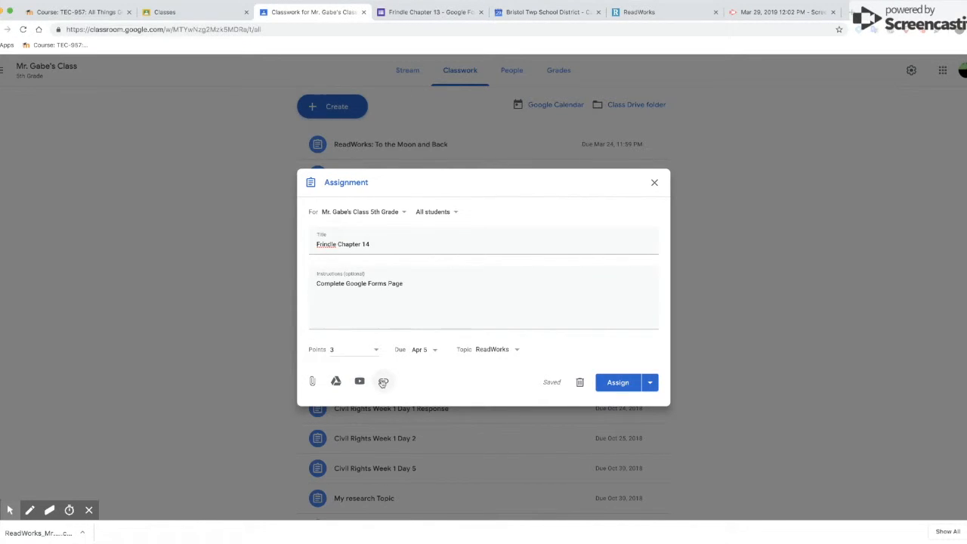
Browse Google Drive for an assignment attachment, opening the Google Forms folder inside the Frindle folder
{"action": "left_click", "coordinate": [336, 381]}
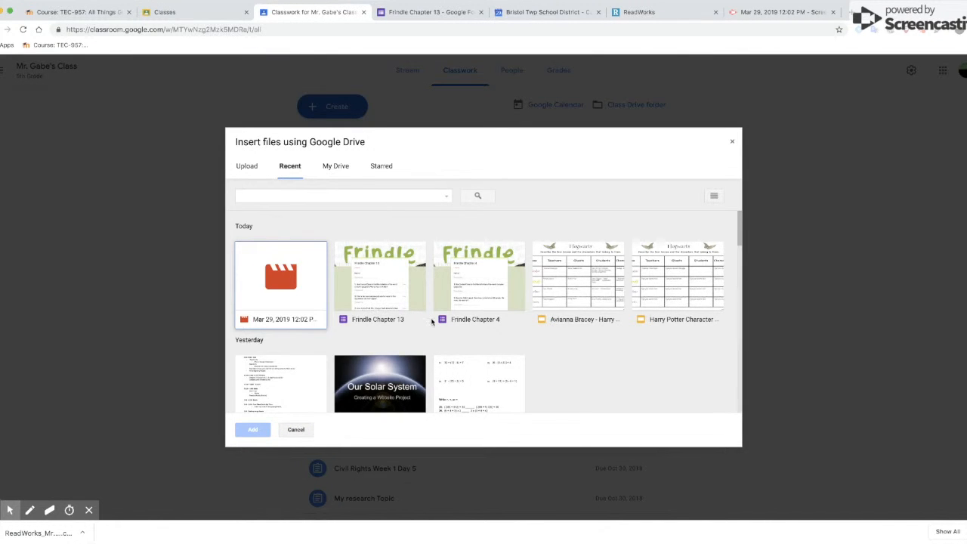
{"action": "scroll", "coordinate": [432, 321], "scroll_direction": "down", "scroll_amount": 3}
{"action": "scroll", "coordinate": [432, 321], "scroll_direction": "up", "scroll_amount": 3}
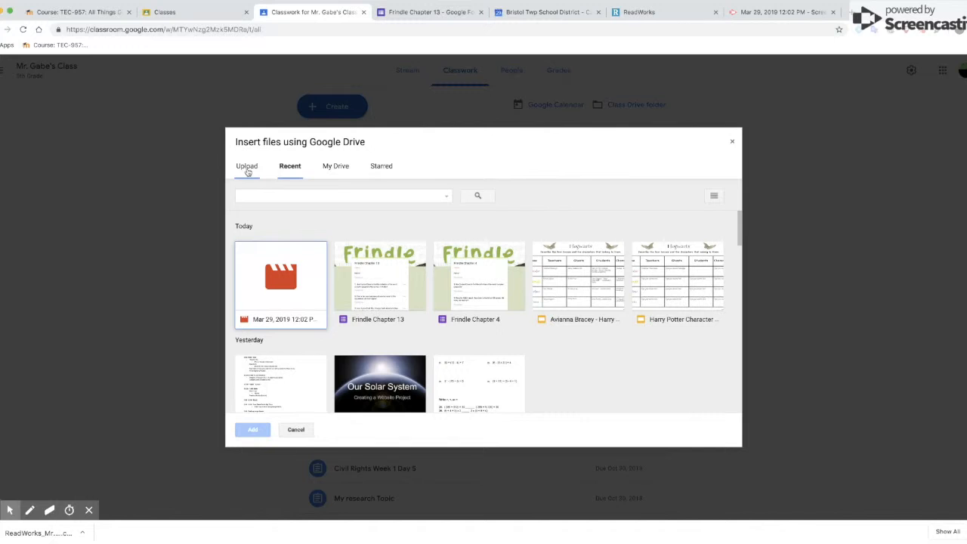
{"action": "left_click", "coordinate": [337, 166]}
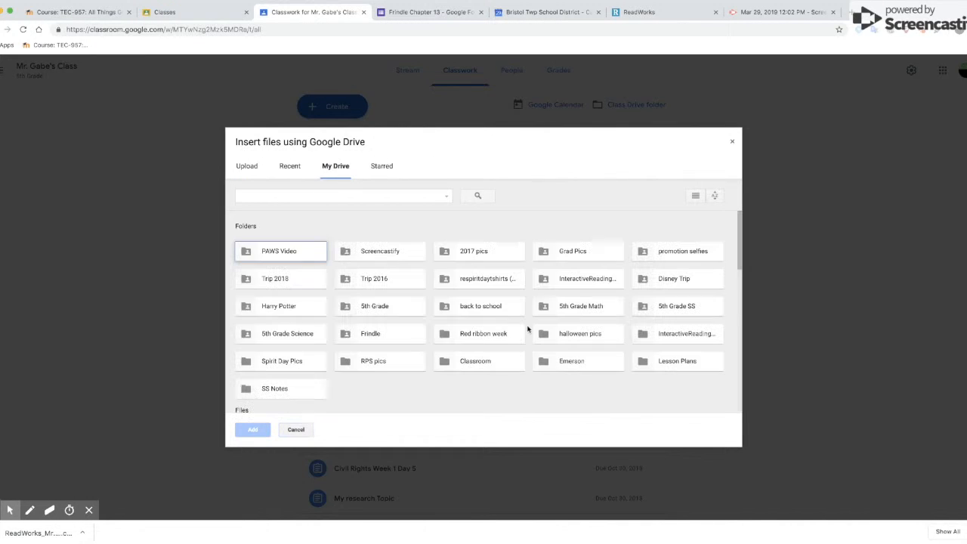
{"action": "double_click", "coordinate": [370, 333]}
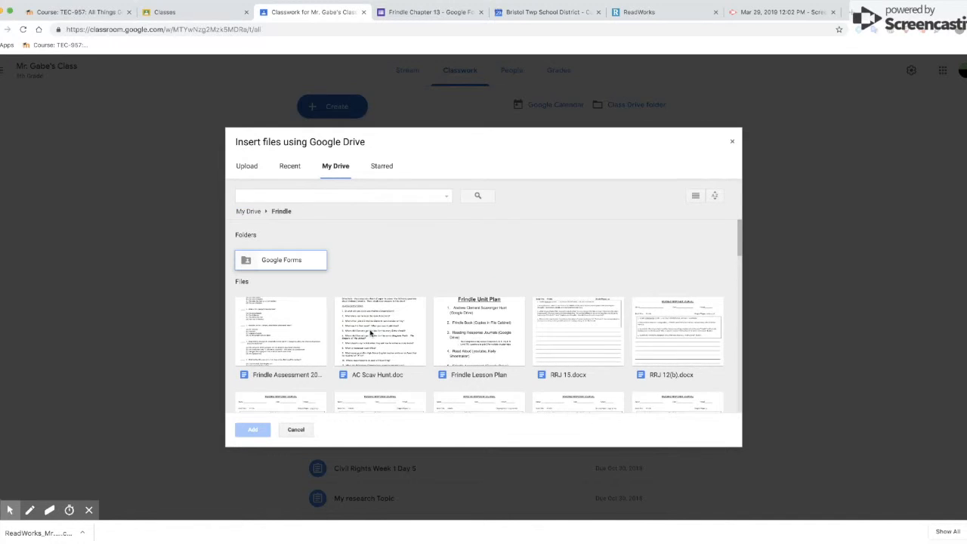
{"action": "scroll", "coordinate": [399, 337], "scroll_direction": "down", "scroll_amount": 2}
{"action": "scroll", "coordinate": [340, 294], "scroll_direction": "up", "scroll_amount": 2}
{"action": "double_click", "coordinate": [302, 266]}
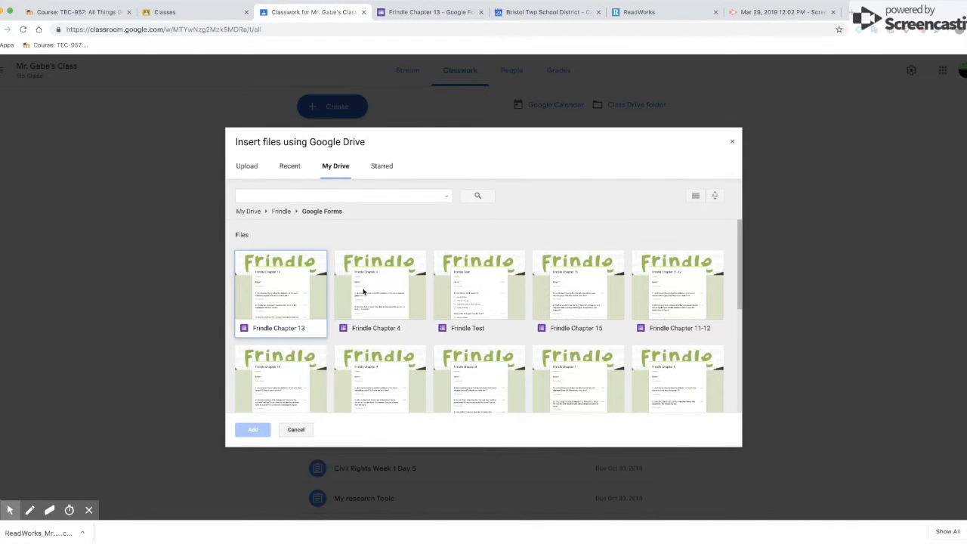
Attach the Frindle Chapter 14 form to the assignment and assign it to all students in the class
{"action": "scroll", "coordinate": [492, 367], "scroll_direction": "down", "scroll_amount": 1}
{"action": "scroll", "coordinate": [491, 366], "scroll_direction": "down", "scroll_amount": 1}
{"action": "scroll", "coordinate": [491, 368], "scroll_direction": "down", "scroll_amount": 4}
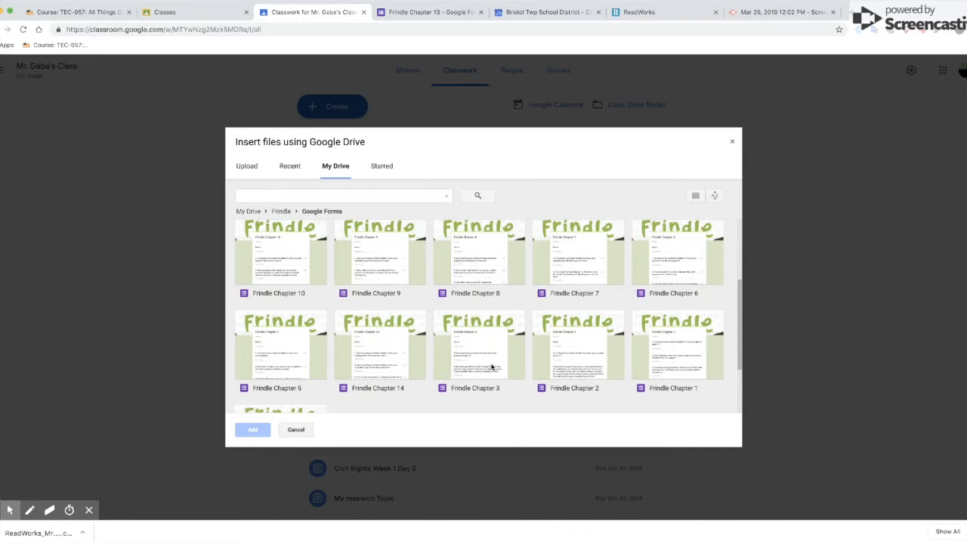
{"action": "scroll", "coordinate": [492, 368], "scroll_direction": "up", "scroll_amount": 4}
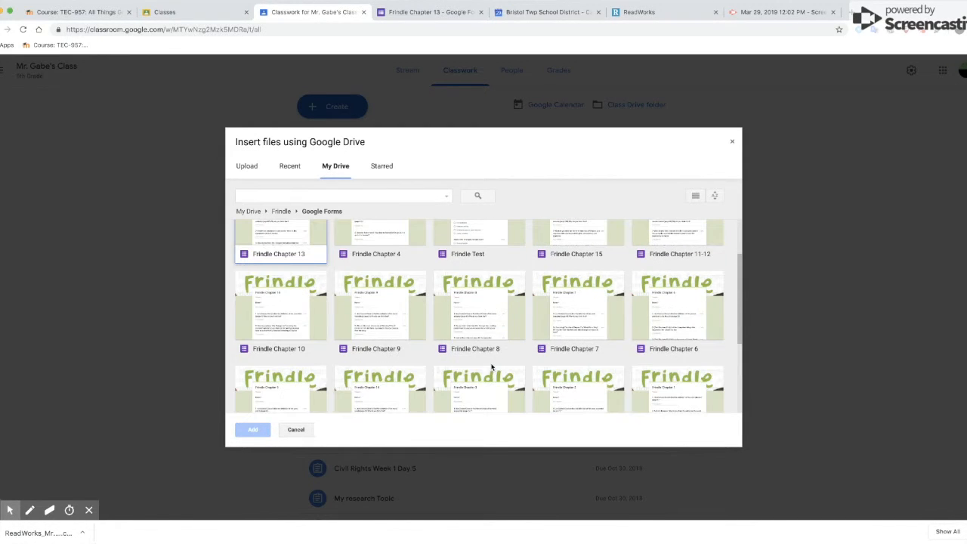
{"action": "scroll", "coordinate": [491, 367], "scroll_direction": "up", "scroll_amount": 1}
{"action": "scroll", "coordinate": [492, 367], "scroll_direction": "up", "scroll_amount": 1}
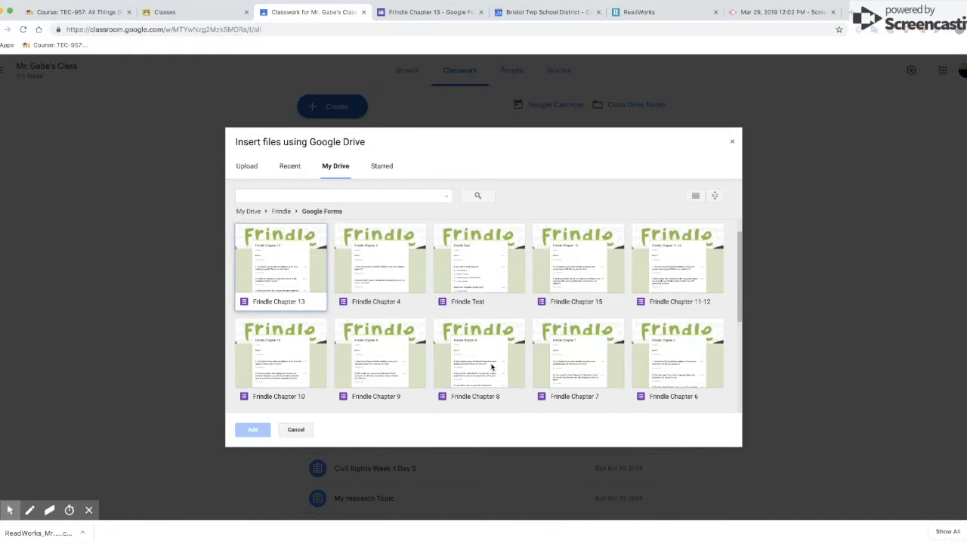
{"action": "scroll", "coordinate": [492, 367], "scroll_direction": "up", "scroll_amount": 1}
{"action": "scroll", "coordinate": [492, 367], "scroll_direction": "down", "scroll_amount": 3}
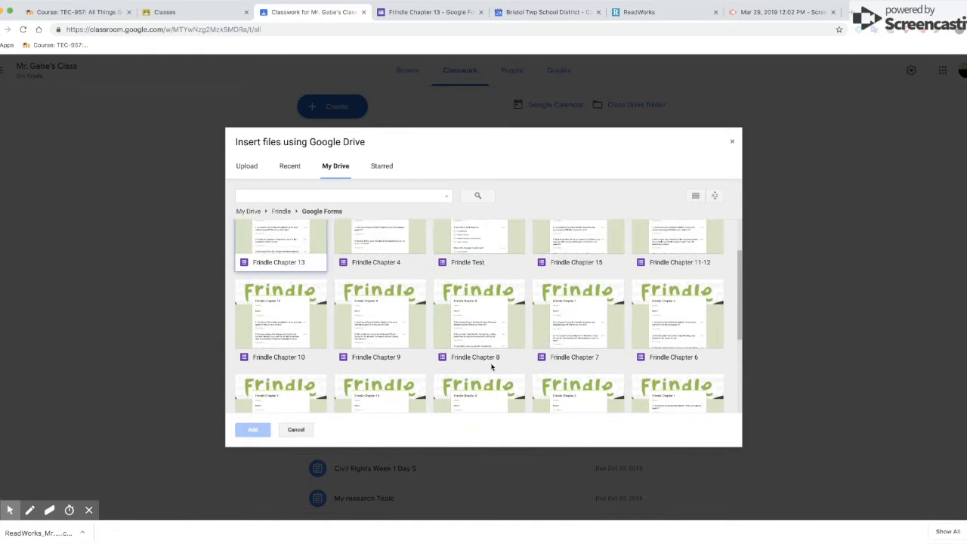
{"action": "scroll", "coordinate": [491, 367], "scroll_direction": "down", "scroll_amount": 3}
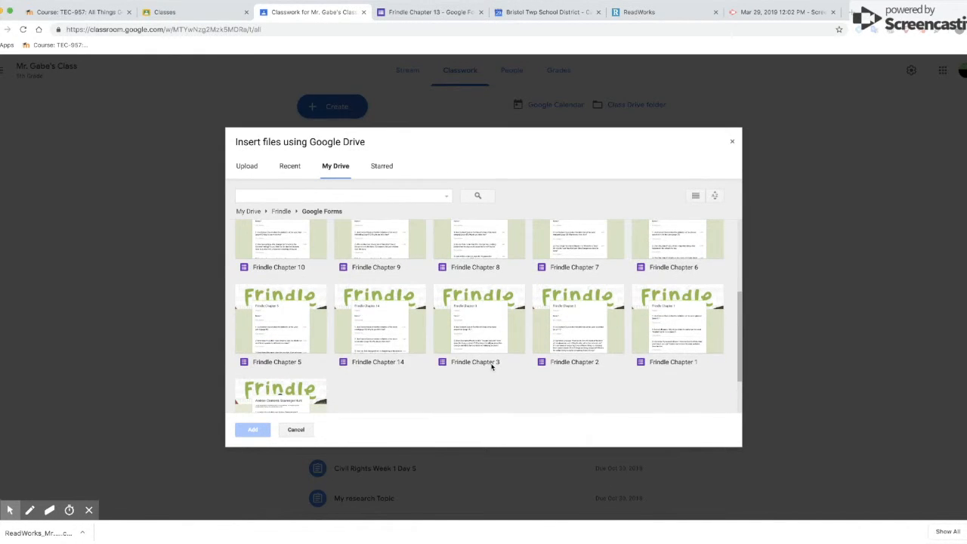
{"action": "double_click", "coordinate": [363, 305]}
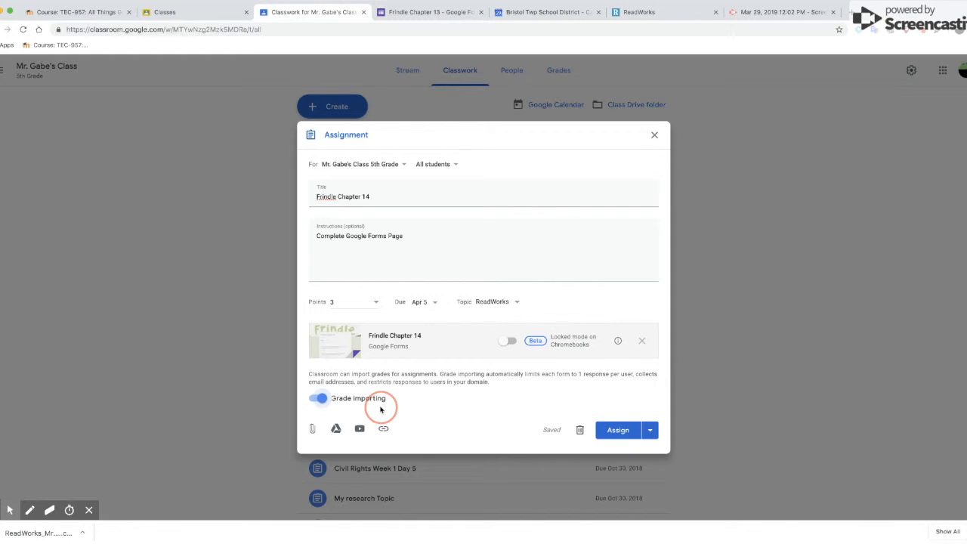
{"action": "left_click", "coordinate": [616, 431]}
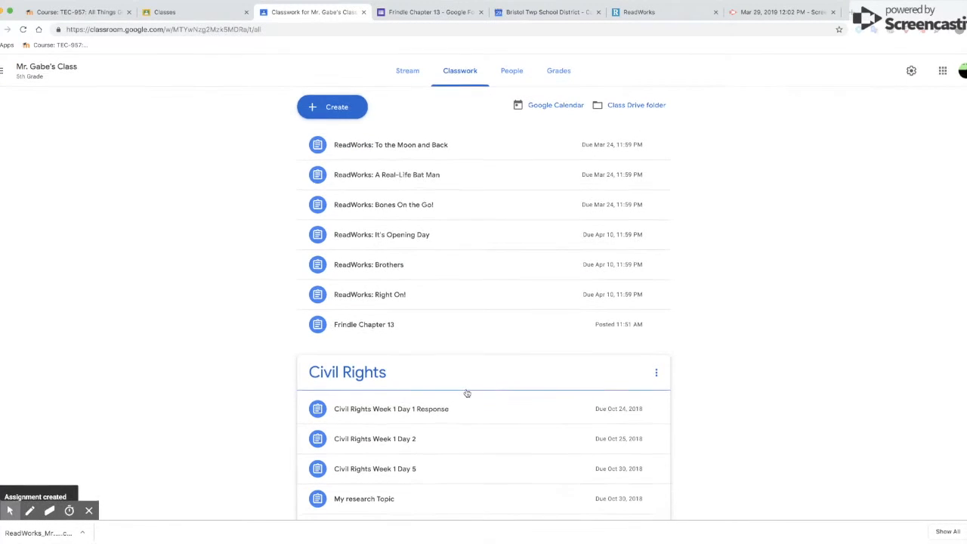
Find the posted Frindle Chapter 14 assignment under the ReadWorks topic and expand its details
{"action": "scroll", "coordinate": [467, 394], "scroll_direction": "down", "scroll_amount": 1}
{"action": "scroll", "coordinate": [391, 331], "scroll_direction": "up", "scroll_amount": 1}
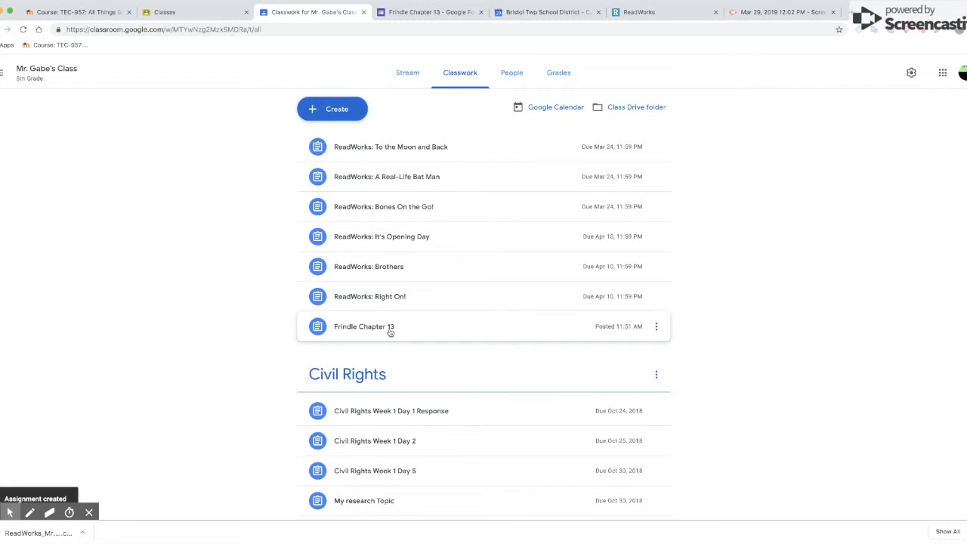
{"action": "scroll", "coordinate": [490, 352], "scroll_direction": "down", "scroll_amount": 8}
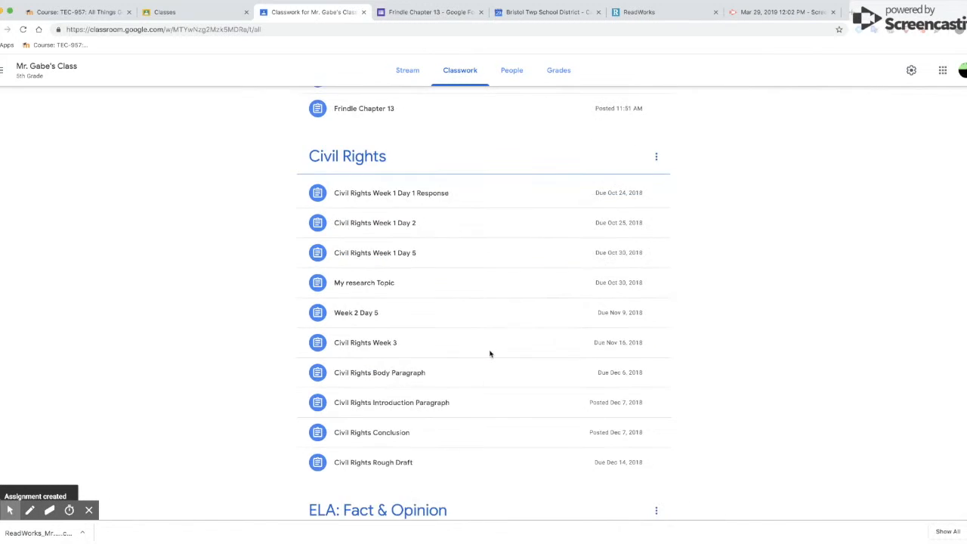
{"action": "scroll", "coordinate": [489, 353], "scroll_direction": "down", "scroll_amount": 11}
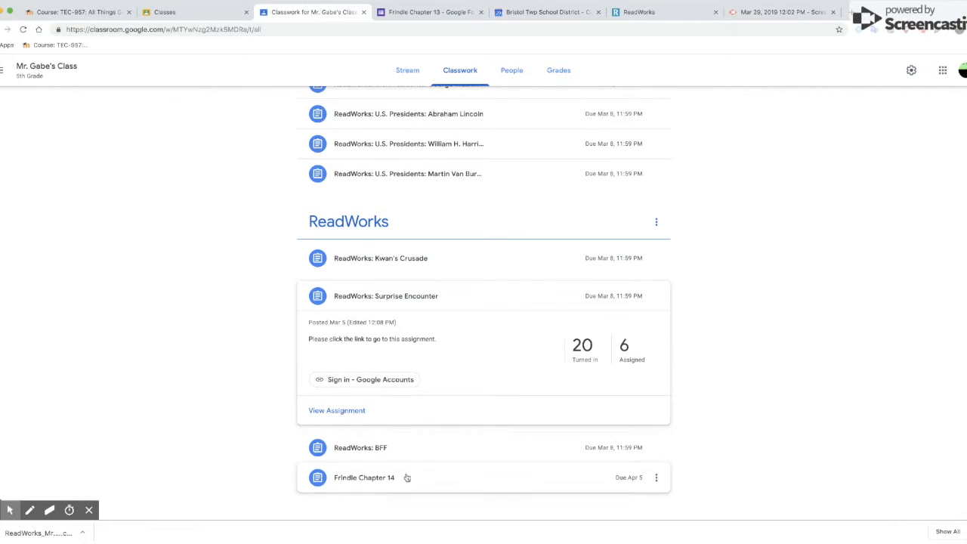
{"action": "left_click", "coordinate": [568, 482]}
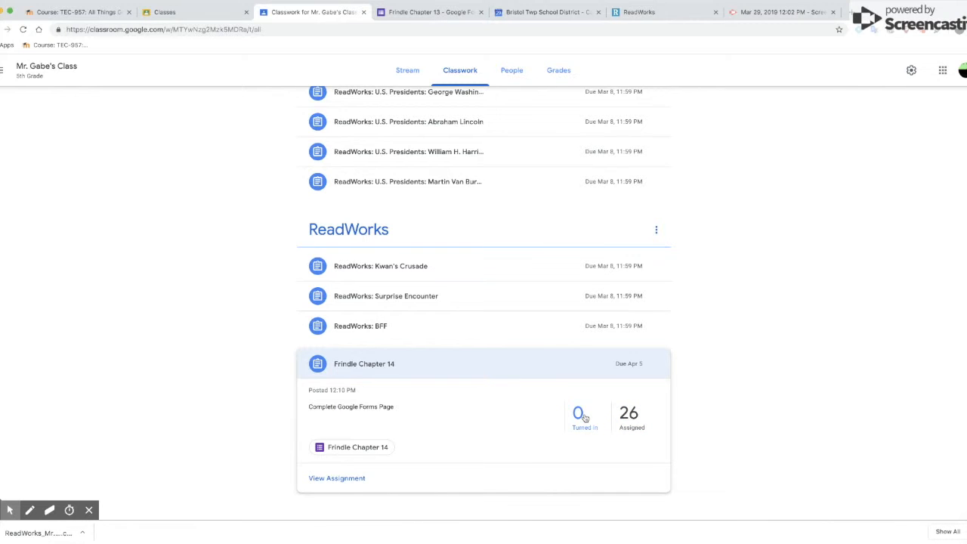
Open the student work for the ReadWorks: Kwan's Crusade assignment and review each student's submission status
{"action": "scroll", "coordinate": [367, 404], "scroll_direction": "up", "scroll_amount": 4}
{"action": "scroll", "coordinate": [367, 403], "scroll_direction": "down", "scroll_amount": 2}
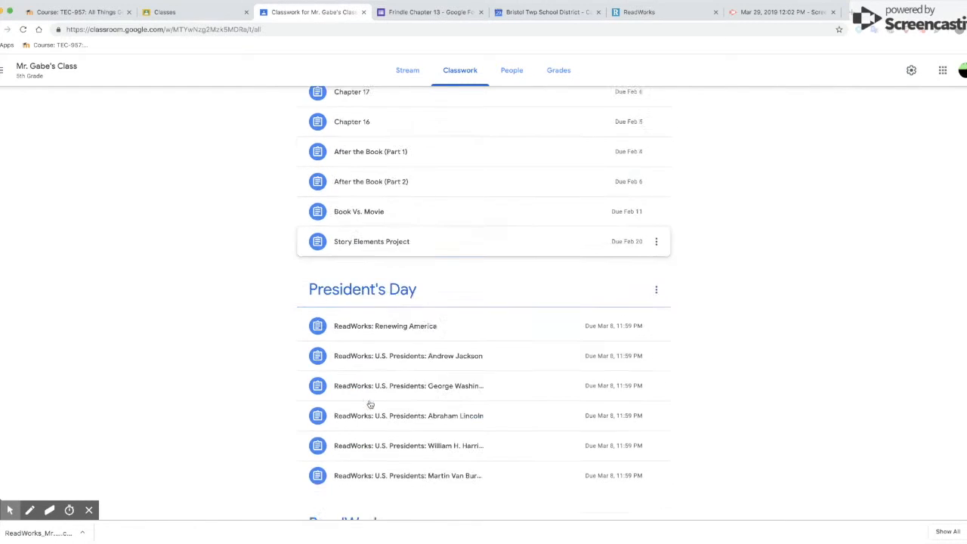
{"action": "scroll", "coordinate": [370, 406], "scroll_direction": "down", "scroll_amount": 1}
{"action": "left_click", "coordinate": [383, 383]}
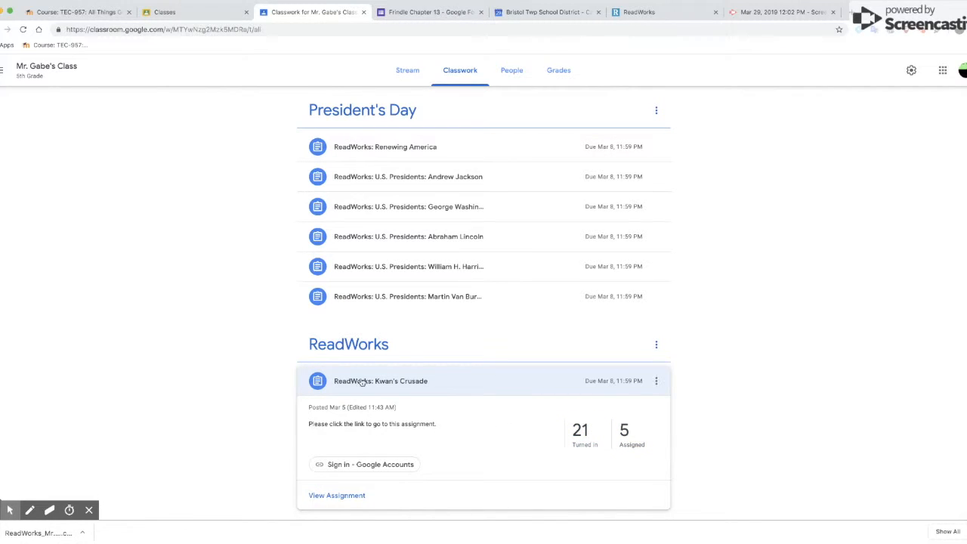
{"action": "left_click", "coordinate": [333, 496]}
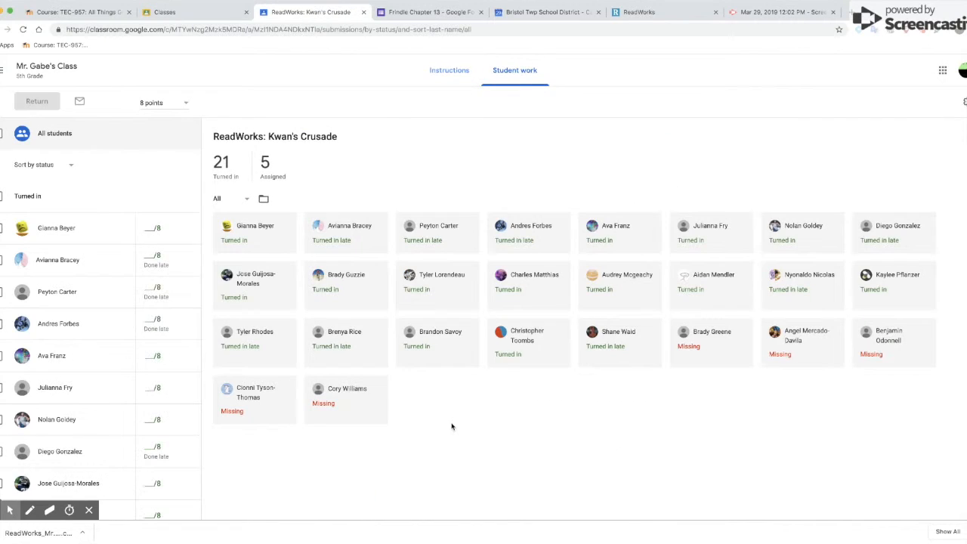
{"action": "scroll", "coordinate": [129, 344], "scroll_direction": "down", "scroll_amount": 4}
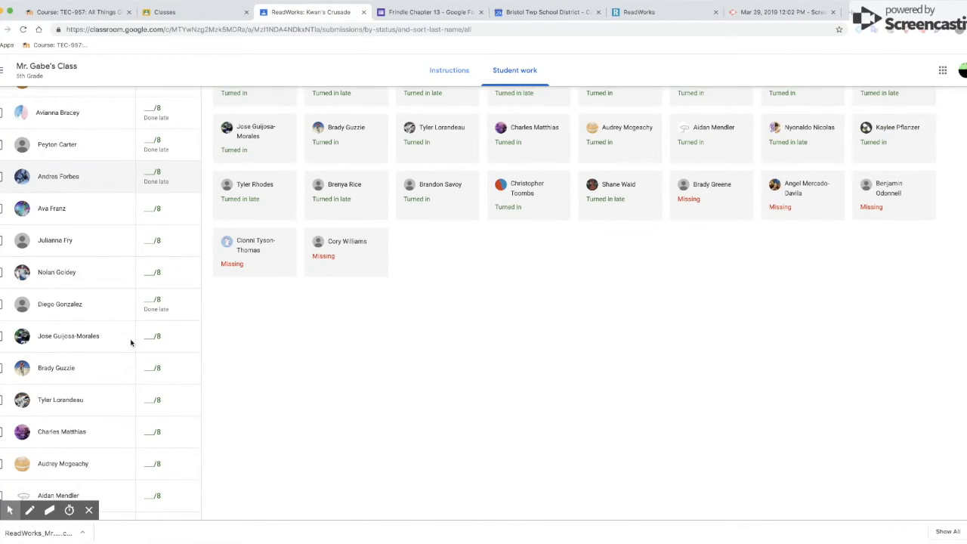
{"action": "scroll", "coordinate": [131, 343], "scroll_direction": "down", "scroll_amount": 5}
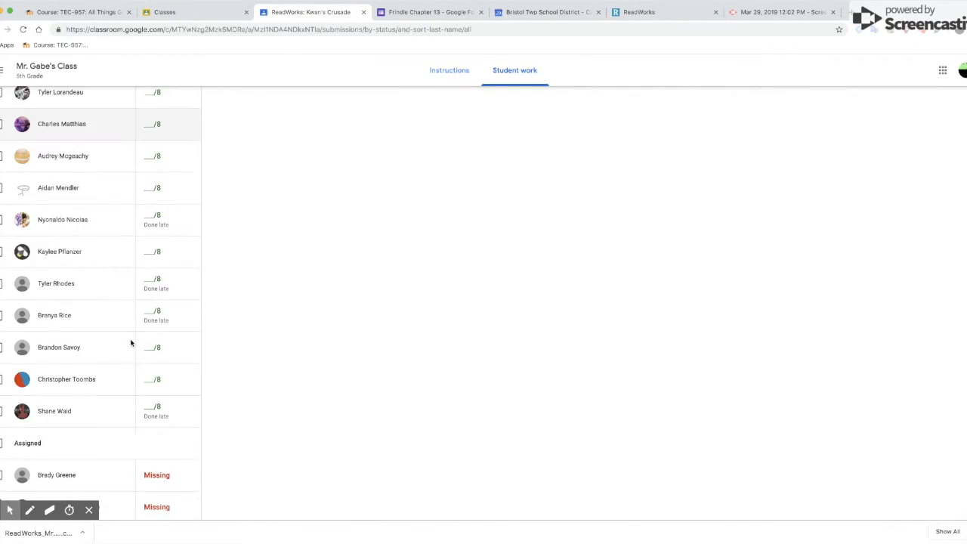
{"action": "scroll", "coordinate": [130, 343], "scroll_direction": "up", "scroll_amount": 9}
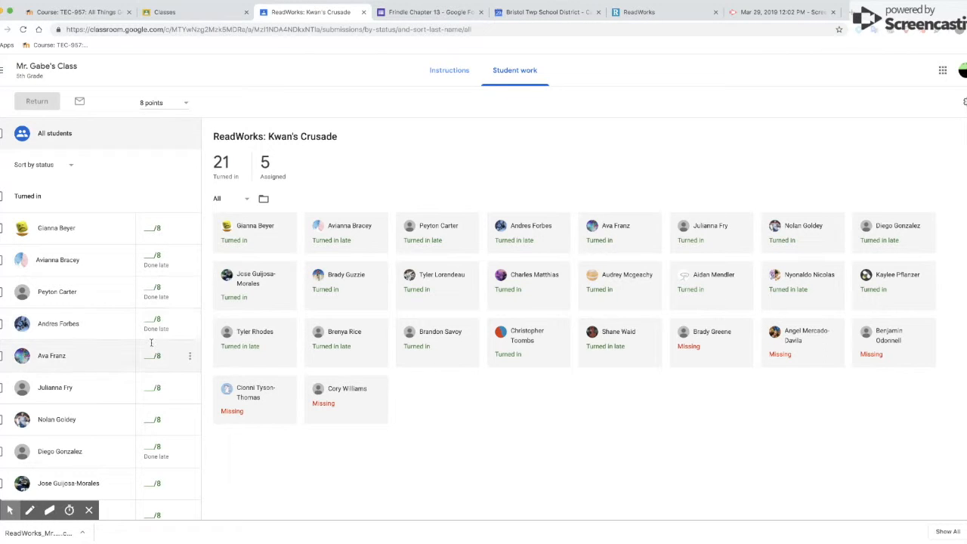
Enter draft grades of 7, 5, 3 and 8 out of 8 for the first four students who turned in work
{"action": "left_click", "coordinate": [153, 228]}
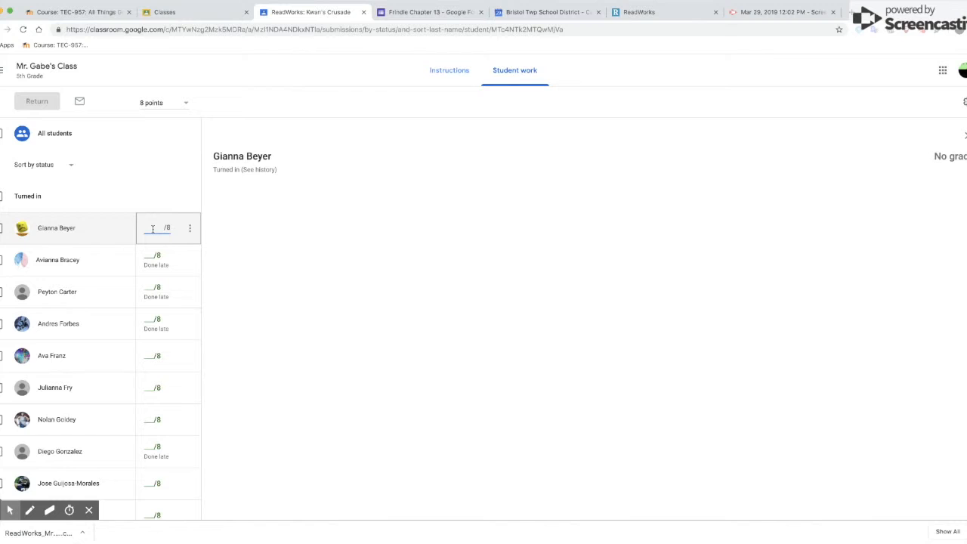
{"action": "type", "text": "7"}
{"action": "left_click", "coordinate": [144, 254]}
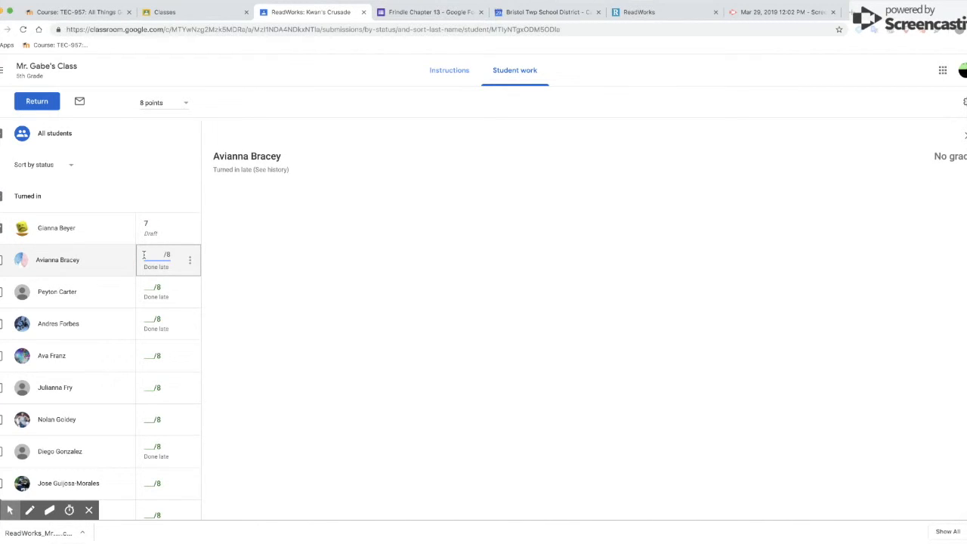
{"action": "type", "text": "5"}
{"action": "left_click", "coordinate": [145, 283]}
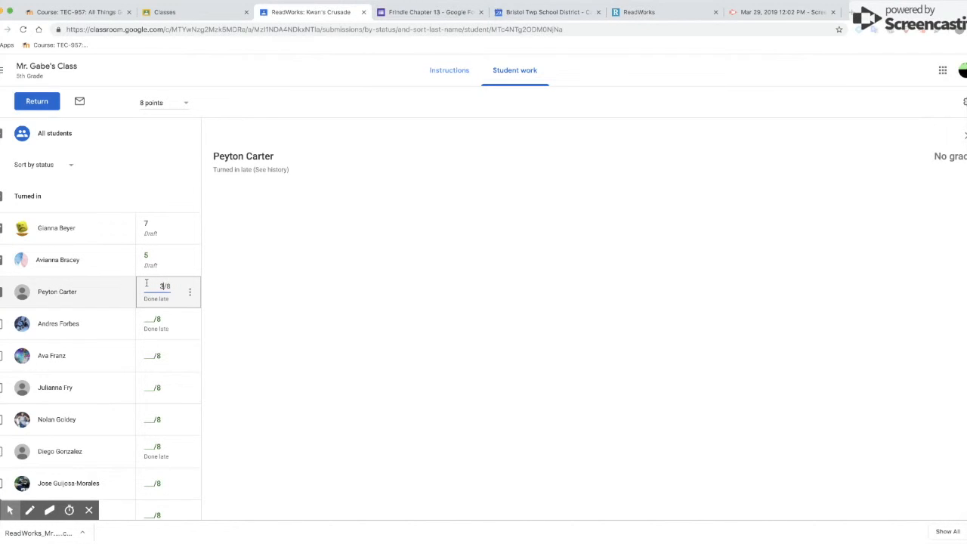
{"action": "left_click", "coordinate": [154, 321]}
{"action": "type", "text": "8"}
{"action": "left_click", "coordinate": [159, 355]}
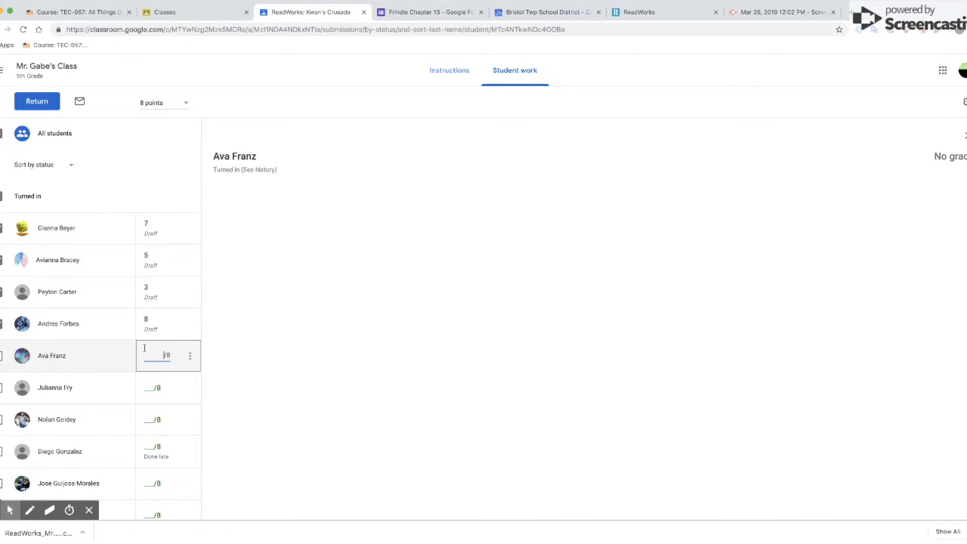
Check the summary for returning the graded work to the four students, and cancel the return
{"action": "scroll", "coordinate": [138, 347], "scroll_direction": "down", "scroll_amount": 5}
{"action": "scroll", "coordinate": [138, 347], "scroll_direction": "down", "scroll_amount": 8}
{"action": "scroll", "coordinate": [136, 340], "scroll_direction": "up", "scroll_amount": 15}
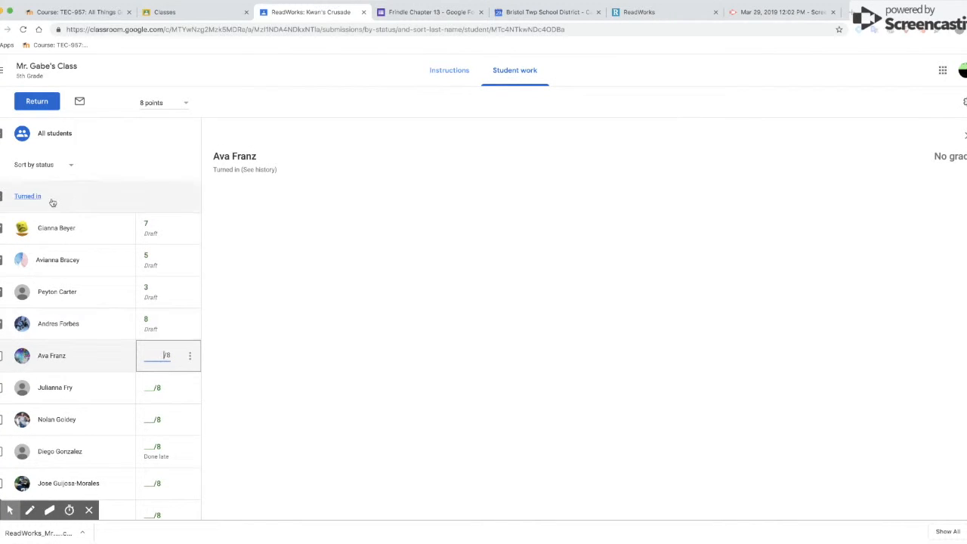
{"action": "left_click", "coordinate": [37, 102]}
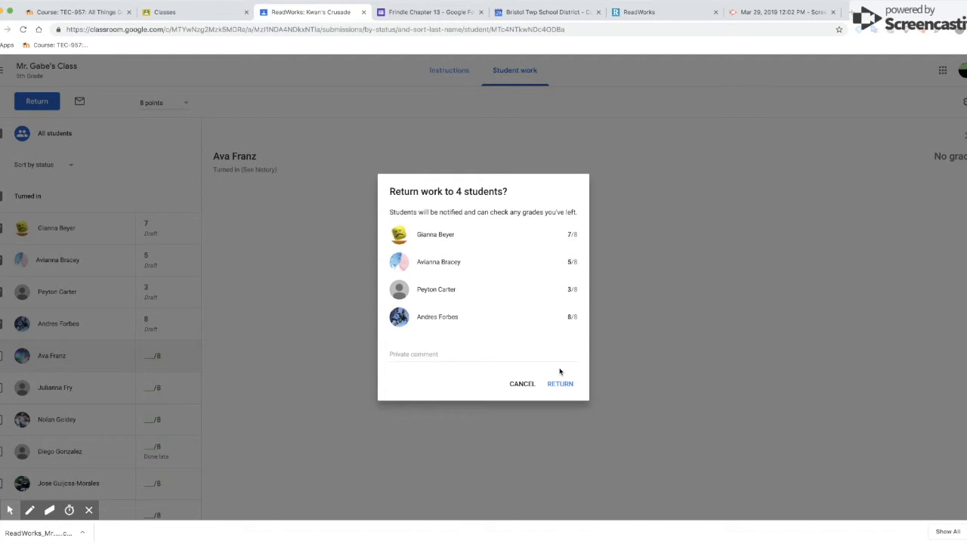
{"action": "left_click", "coordinate": [521, 381]}
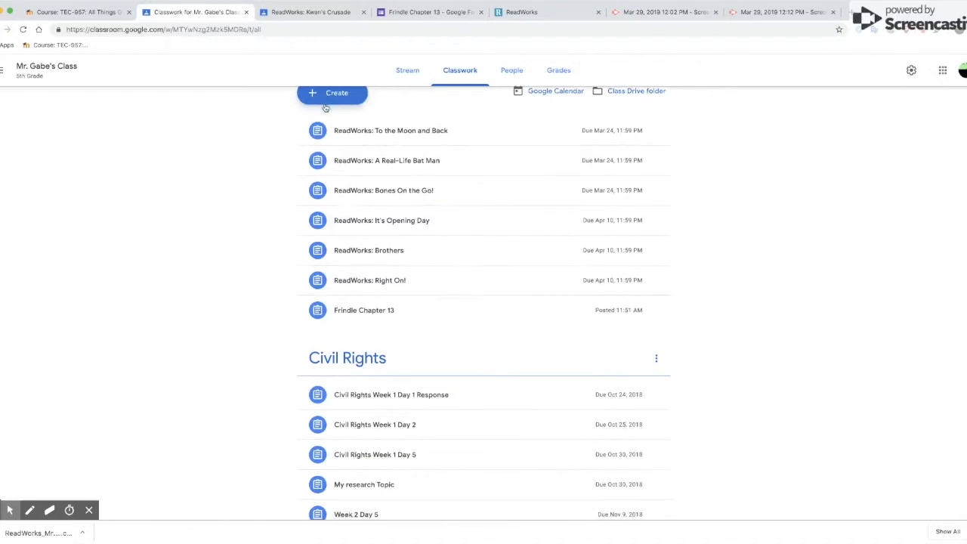
Open a blank Material post on the class's Classwork page and close it without posting
{"action": "scroll", "coordinate": [340, 136], "scroll_direction": "up", "scroll_amount": 1}
{"action": "left_click", "coordinate": [337, 110]}
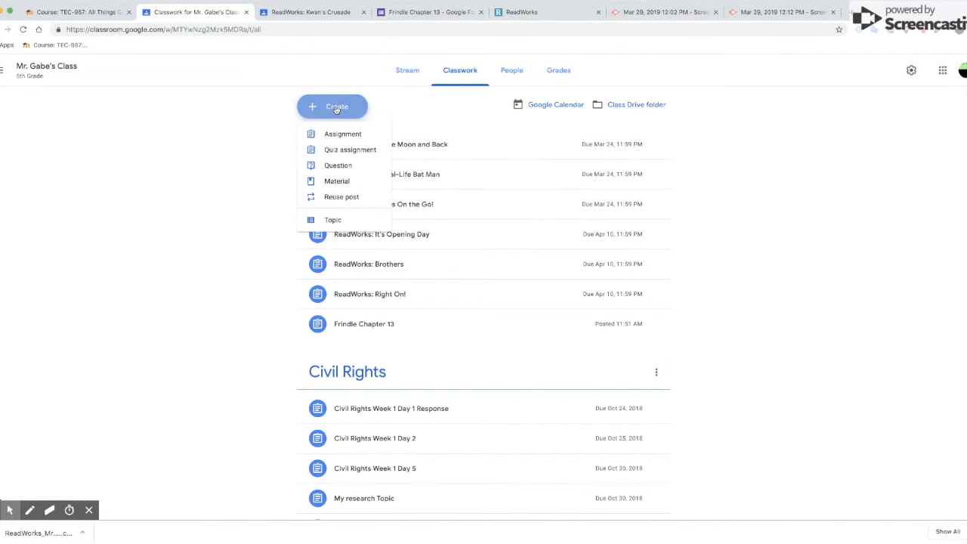
{"action": "left_click", "coordinate": [344, 186]}
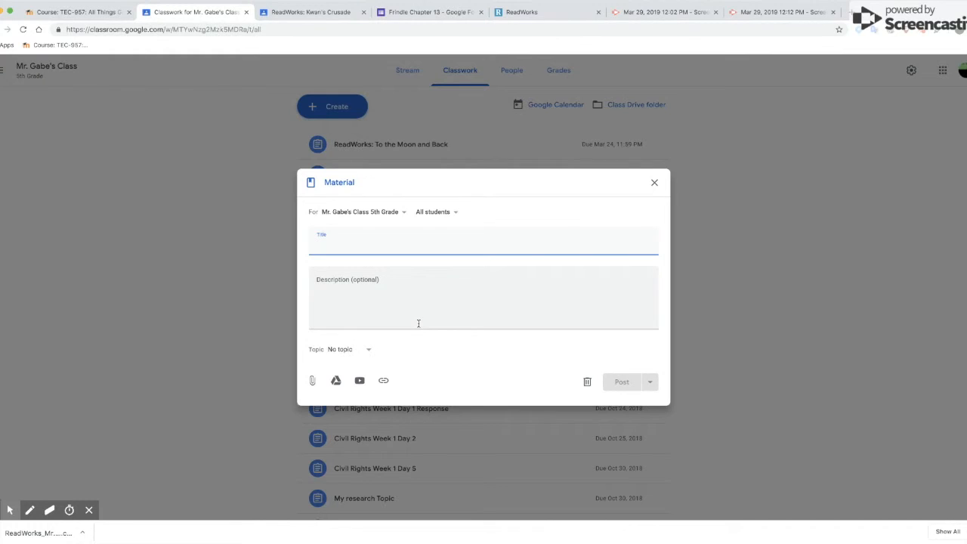
{"action": "left_click", "coordinate": [655, 183]}
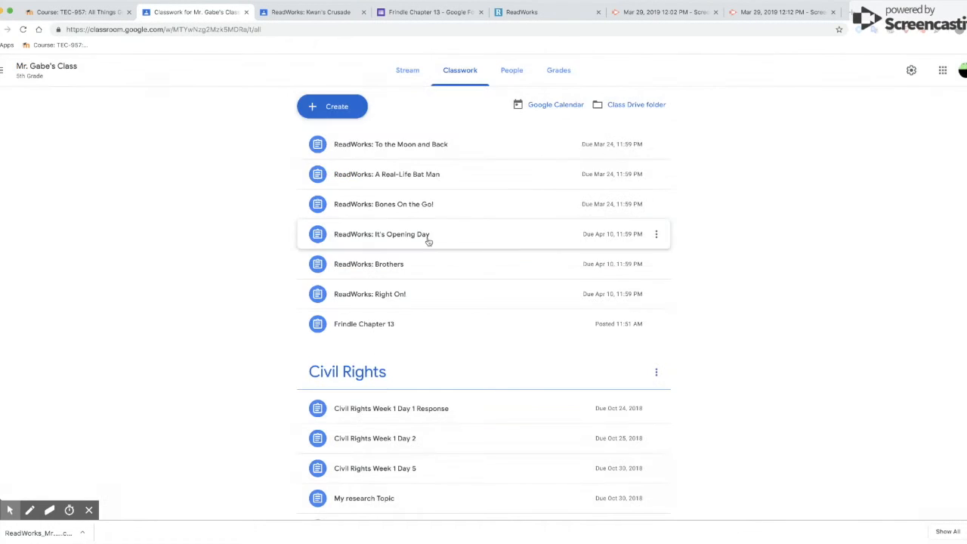
Find the Harry Potter topic and expand the Harry Potter & The Sorcerer's Stone (Novel) material to view its attachment
{"action": "scroll", "coordinate": [358, 277], "scroll_direction": "down", "scroll_amount": 15}
{"action": "scroll", "coordinate": [358, 276], "scroll_direction": "up", "scroll_amount": 3}
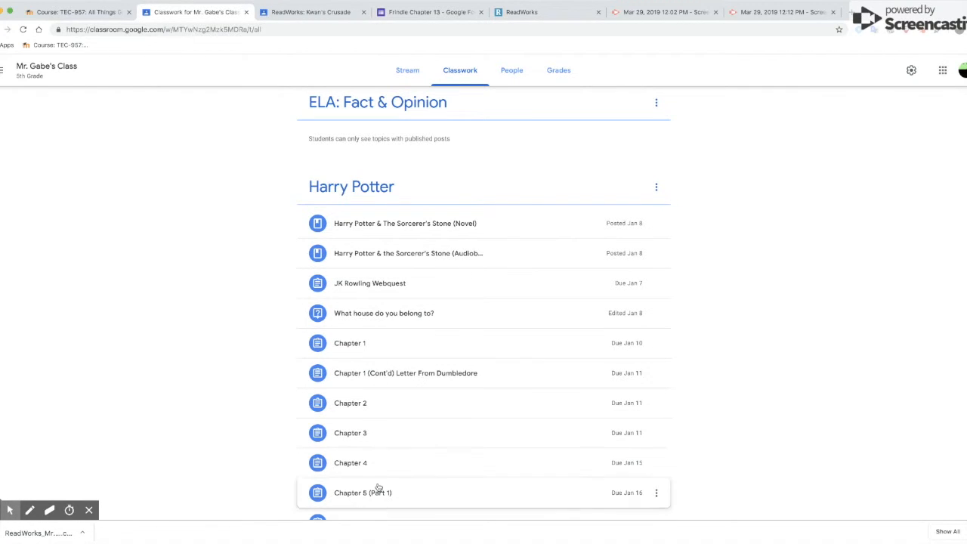
{"action": "scroll", "coordinate": [383, 438], "scroll_direction": "down", "scroll_amount": 1}
{"action": "scroll", "coordinate": [382, 438], "scroll_direction": "up", "scroll_amount": 2}
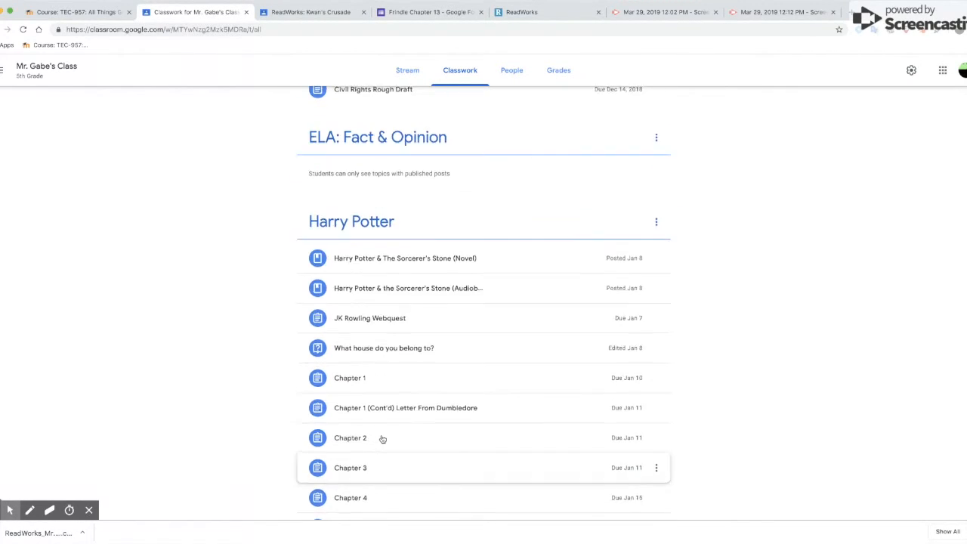
{"action": "left_click", "coordinate": [392, 259]}
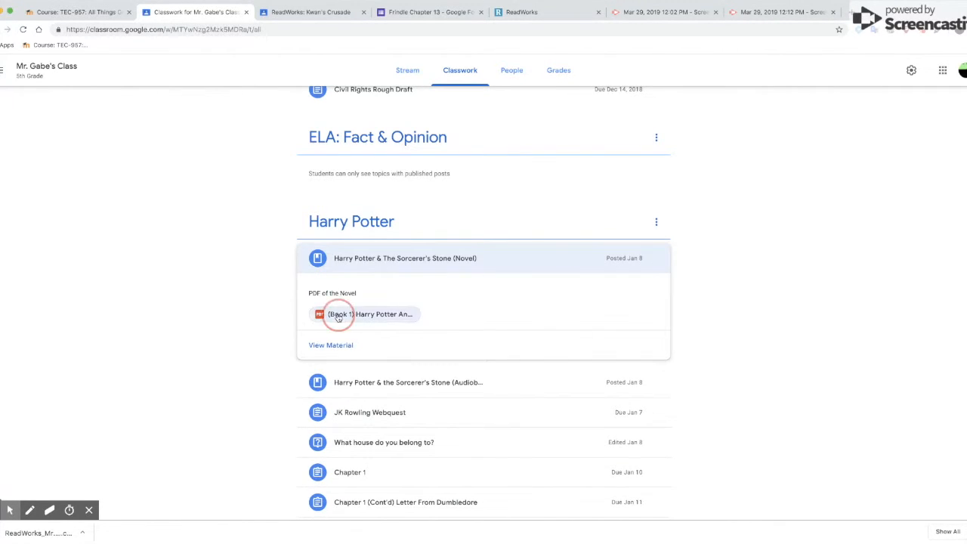
Open the Harry Potter novel's PDF attachment, look through its first pages, and close the preview
{"action": "left_click", "coordinate": [338, 316]}
{"action": "scroll", "coordinate": [450, 308], "scroll_direction": "down", "scroll_amount": 15}
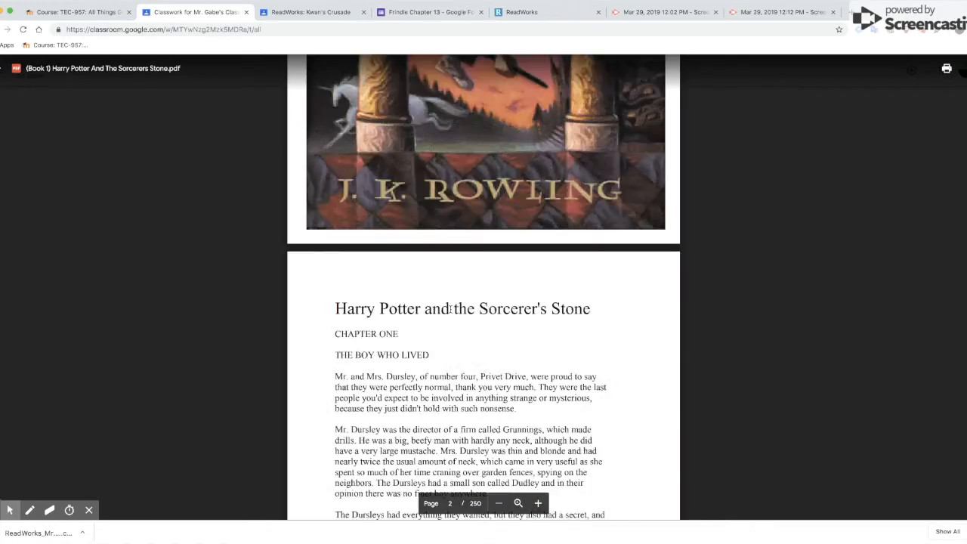
{"action": "scroll", "coordinate": [451, 308], "scroll_direction": "down", "scroll_amount": 20}
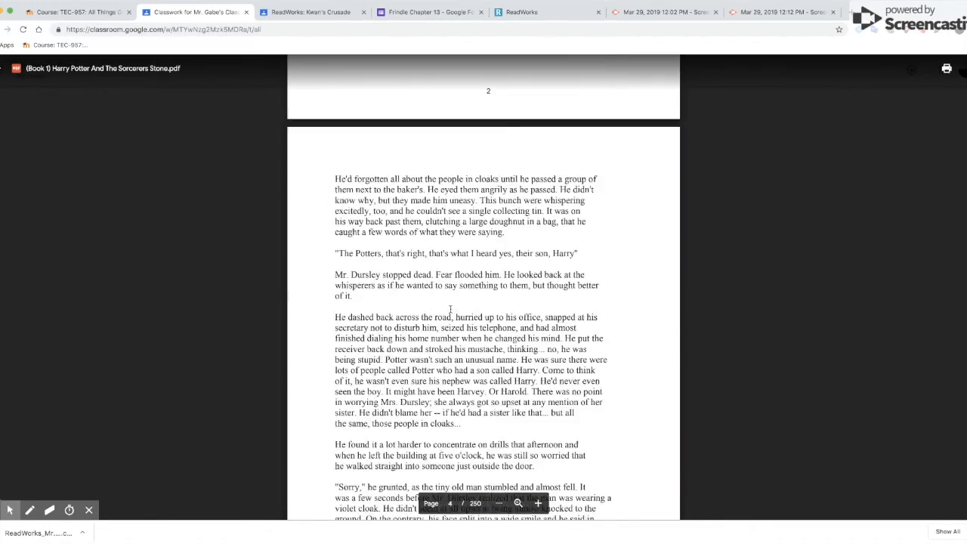
{"action": "scroll", "coordinate": [450, 308], "scroll_direction": "down", "scroll_amount": 20}
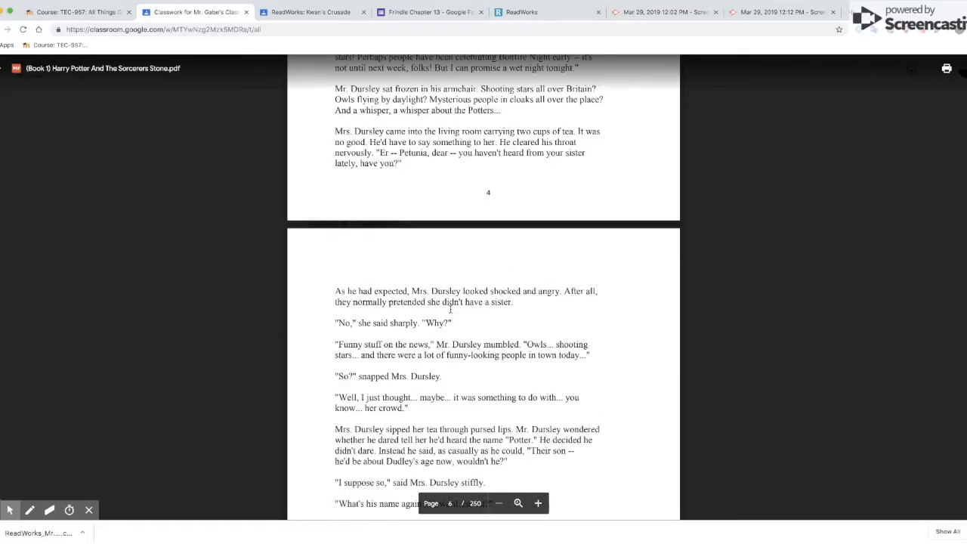
{"action": "scroll", "coordinate": [450, 308], "scroll_direction": "up", "scroll_amount": 20}
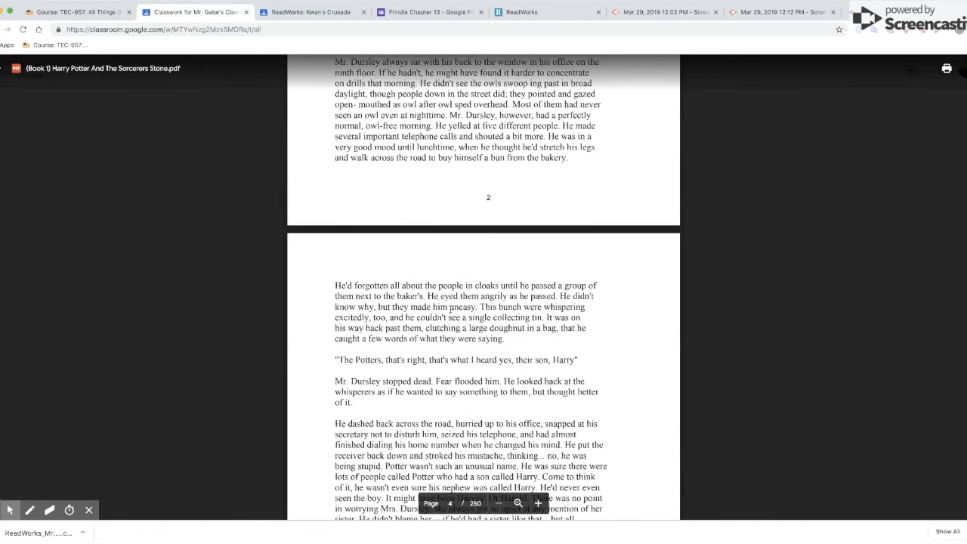
{"action": "left_click", "coordinate": [6, 68]}
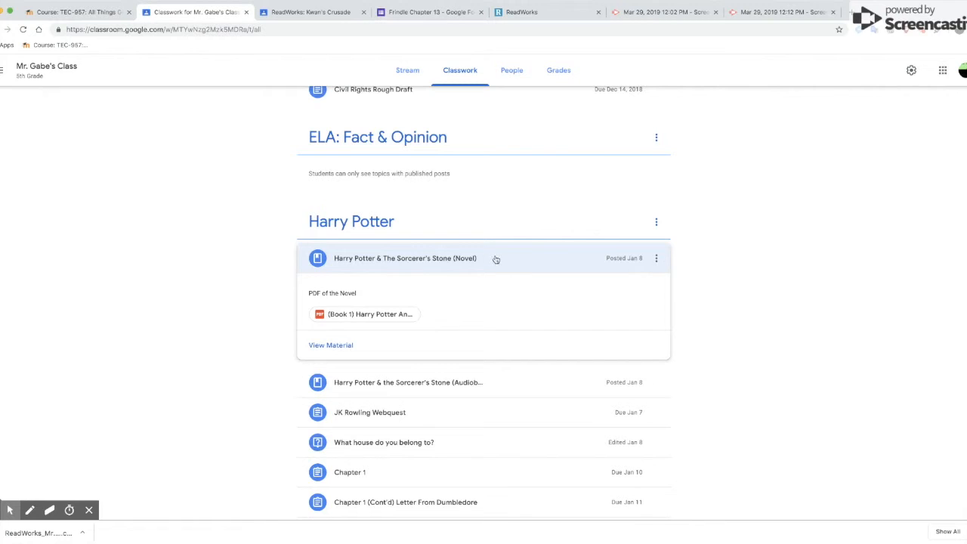
Expand the Harry Potter & the Sorcerer's Stone audiobook material, preview the Chapter 07 audio file, pause it and close the preview
{"action": "left_click", "coordinate": [398, 383]}
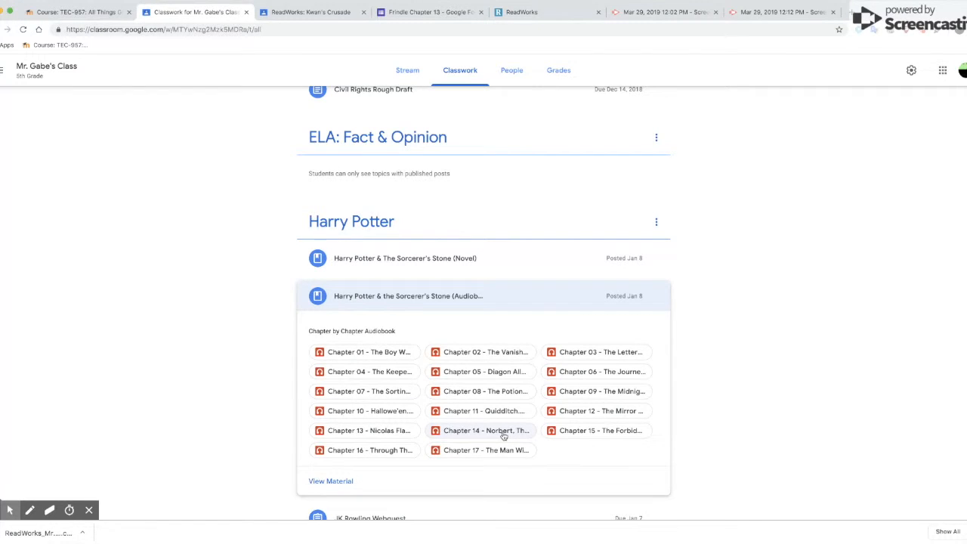
{"action": "left_click", "coordinate": [376, 392]}
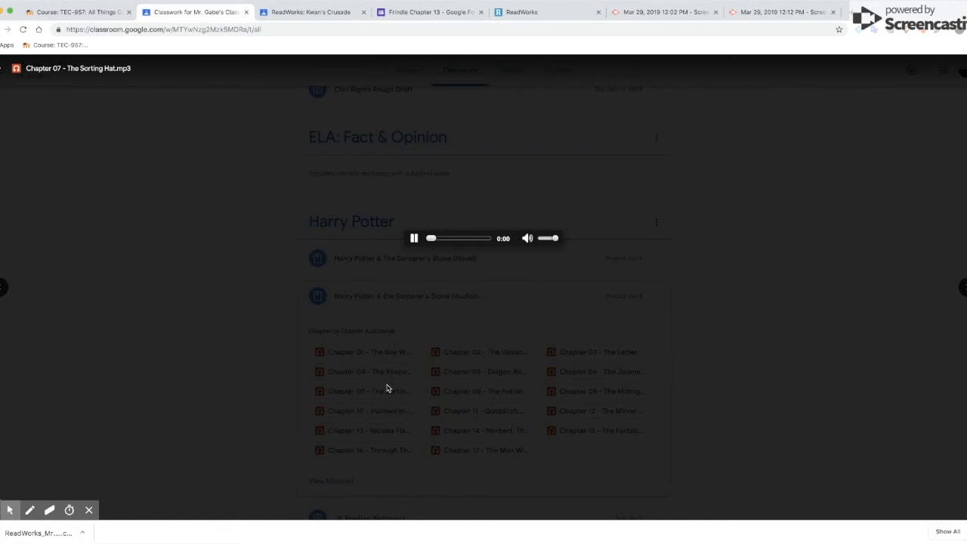
{"action": "left_click", "coordinate": [413, 239]}
{"action": "left_click", "coordinate": [4, 70]}
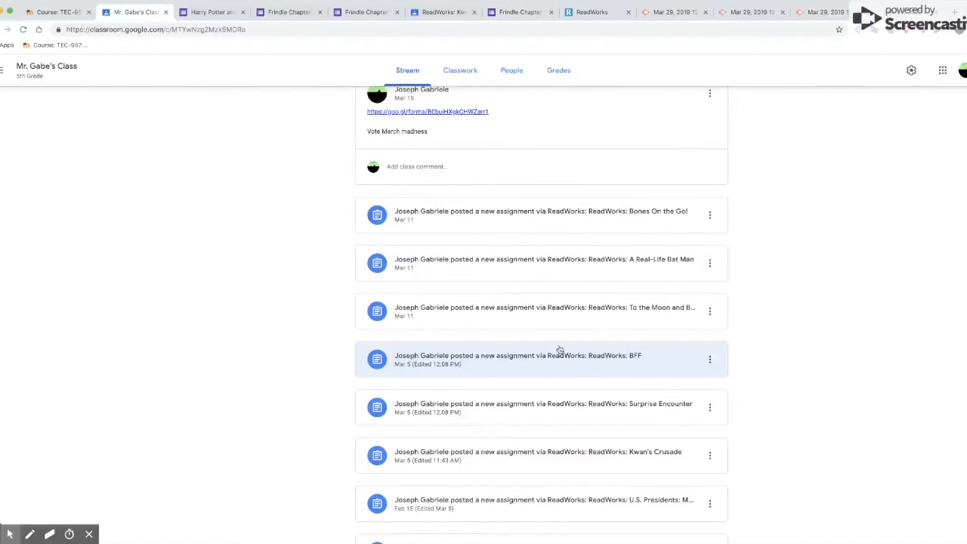
Go to the class's Classwork page and open the student work for the Harry Potter Chapter 4 assignment
{"action": "scroll", "coordinate": [480, 242], "scroll_direction": "up", "scroll_amount": 10}
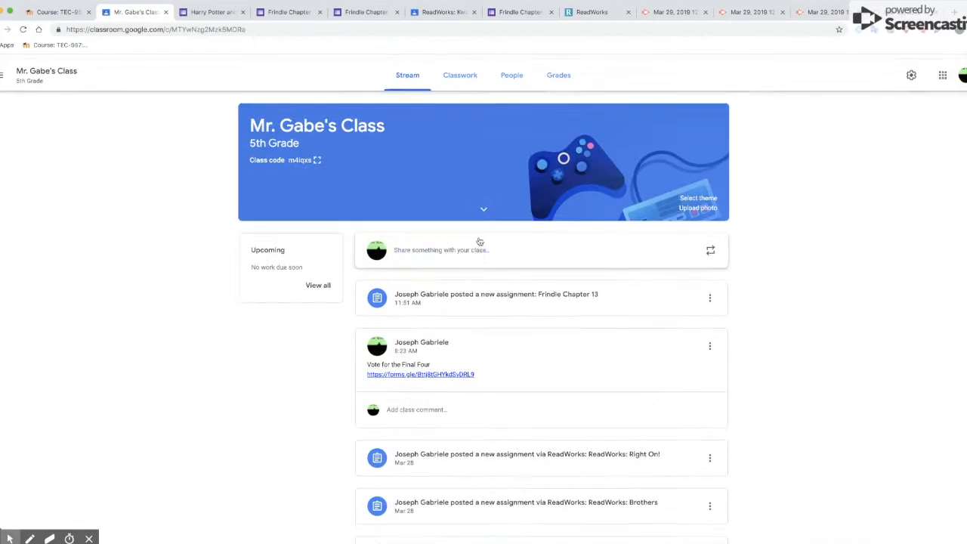
{"action": "left_click", "coordinate": [460, 73]}
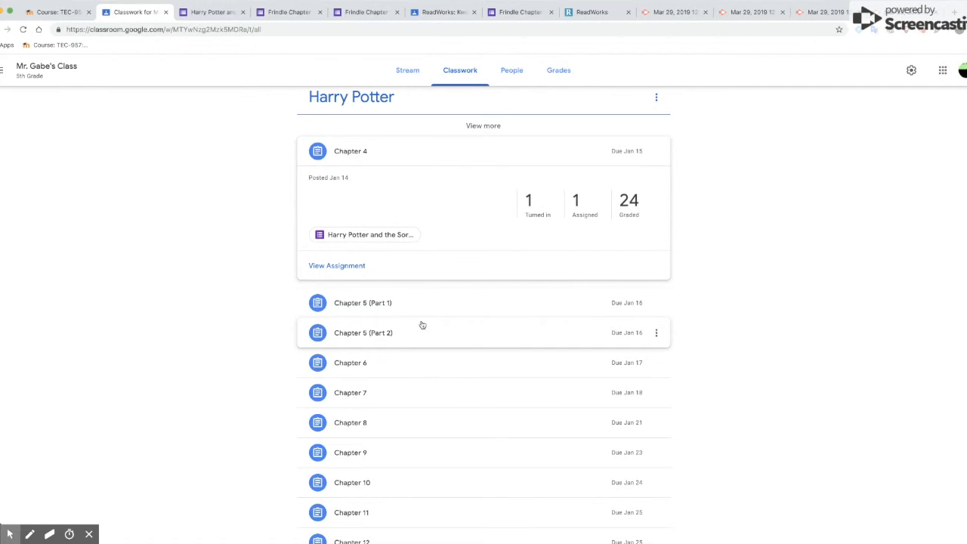
{"action": "scroll", "coordinate": [415, 298], "scroll_direction": "up", "scroll_amount": 3}
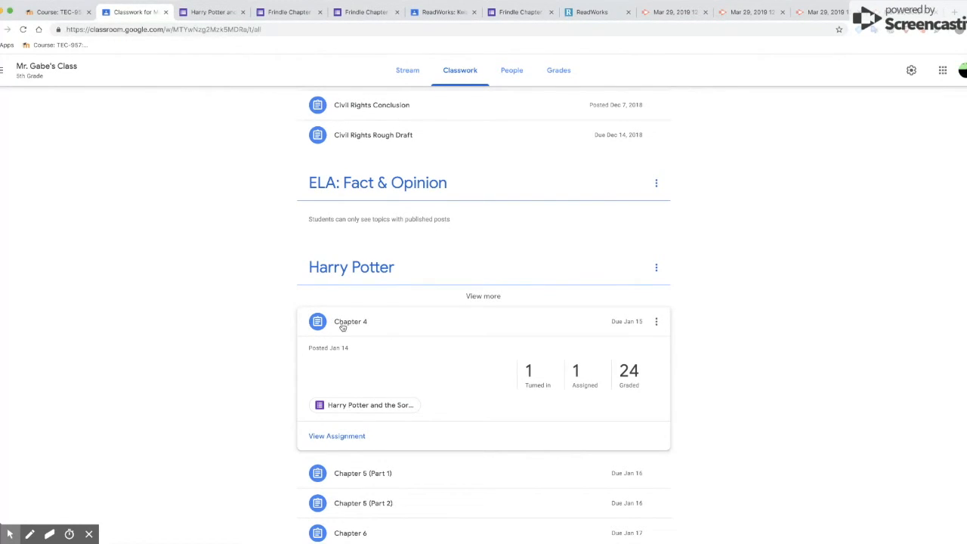
{"action": "left_click", "coordinate": [349, 436]}
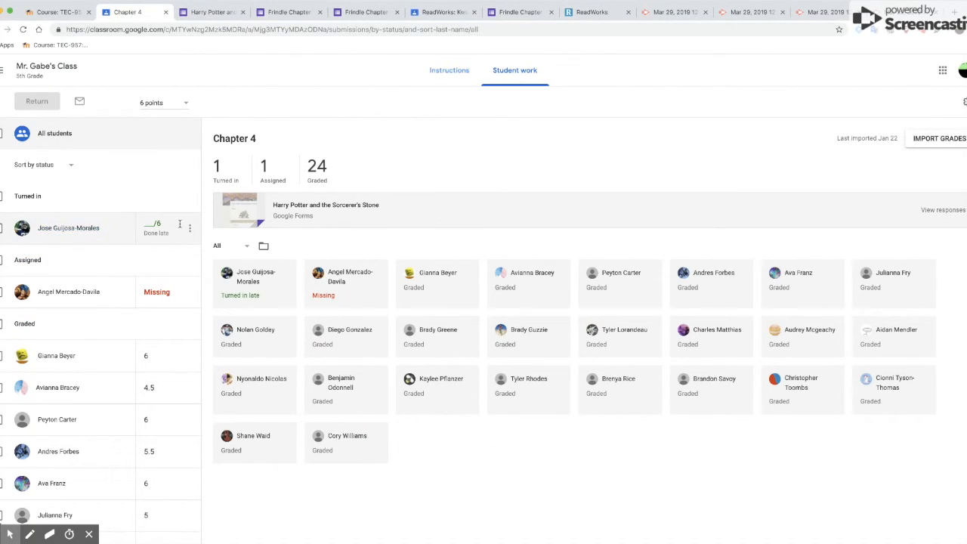
{"action": "scroll", "coordinate": [179, 398], "scroll_direction": "down", "scroll_amount": 2}
{"action": "scroll", "coordinate": [179, 399], "scroll_direction": "up", "scroll_amount": 2}
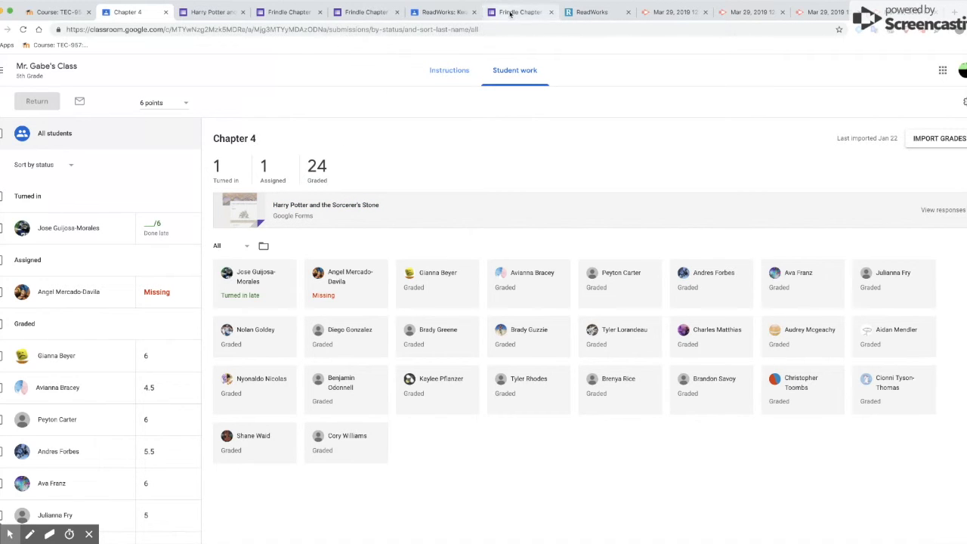
Review an individual student's answers and question scores in the Harry Potter and the Sorcerer's Stone Chapter 4 form
{"action": "left_click", "coordinate": [198, 15]}
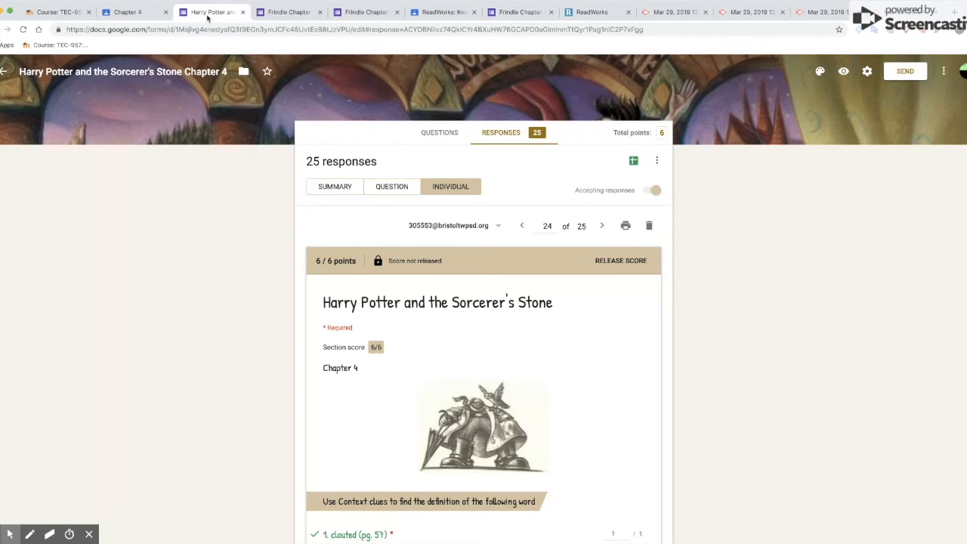
{"action": "scroll", "coordinate": [441, 364], "scroll_direction": "down", "scroll_amount": 3}
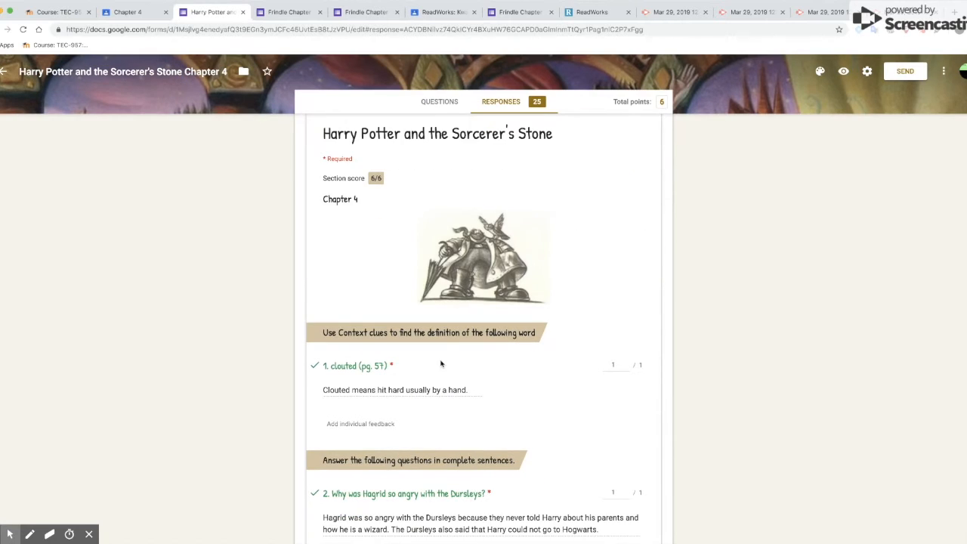
{"action": "scroll", "coordinate": [441, 364], "scroll_direction": "down", "scroll_amount": 5}
{"action": "scroll", "coordinate": [443, 365], "scroll_direction": "up", "scroll_amount": 8}
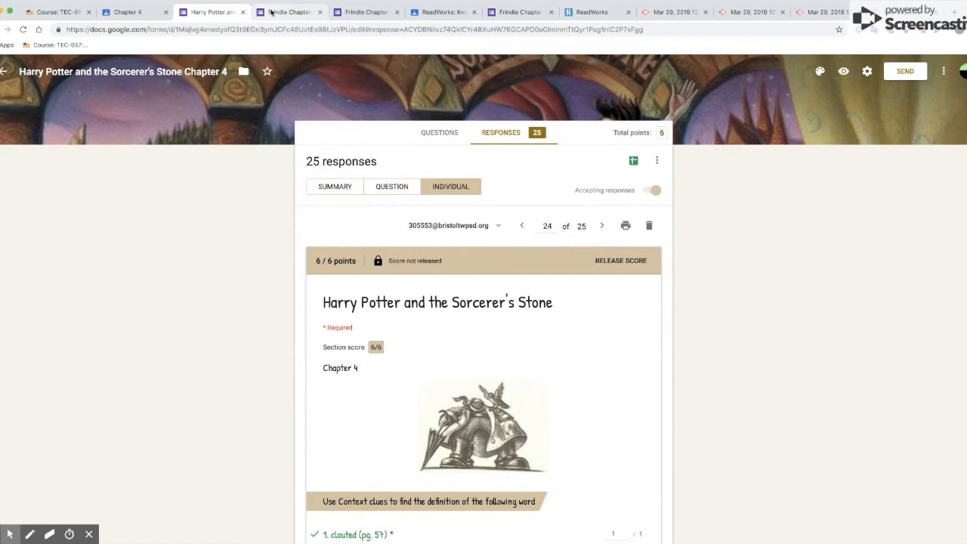
Import the form's grades into the Chapter 4 assignment in Classroom, overwriting the current grades
{"action": "left_click", "coordinate": [134, 13]}
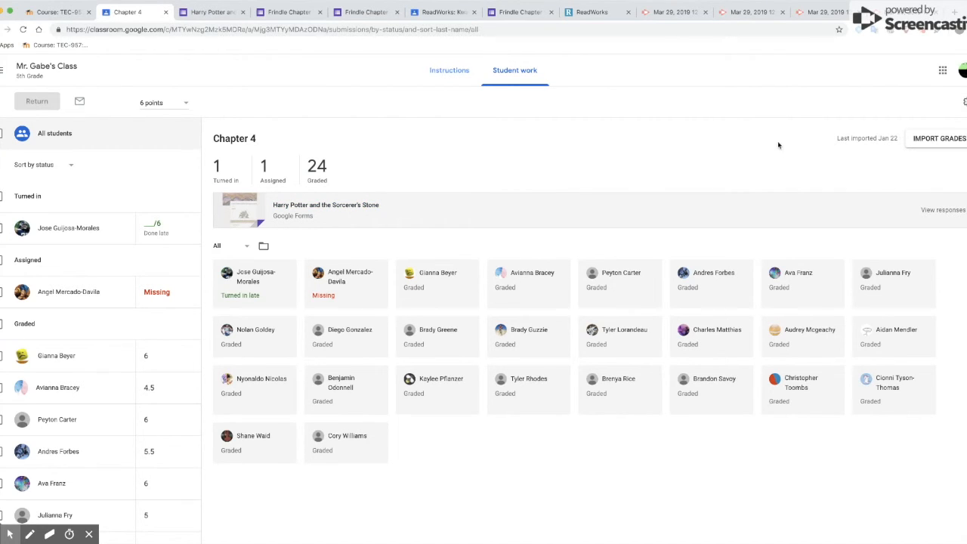
{"action": "left_click", "coordinate": [934, 139]}
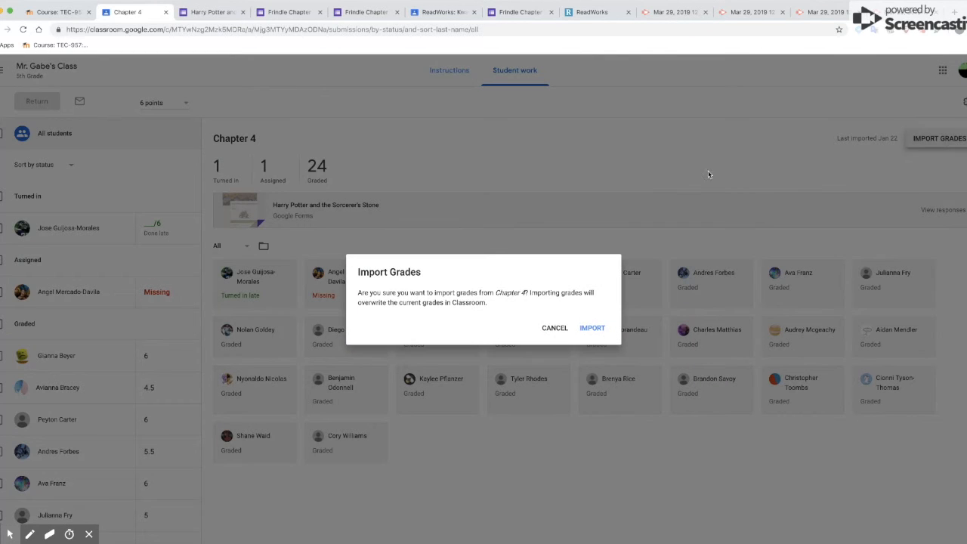
{"action": "left_click", "coordinate": [590, 329]}
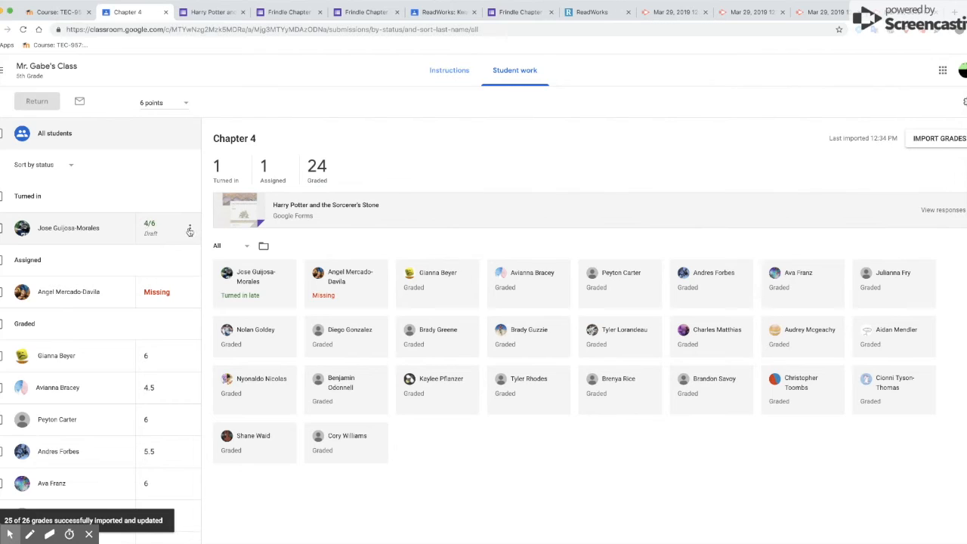
Return the late turned-in Chapter 4 work with the private comment "Good Job" followed by the student's first name and an exclamation mark
{"action": "left_click", "coordinate": [189, 229]}
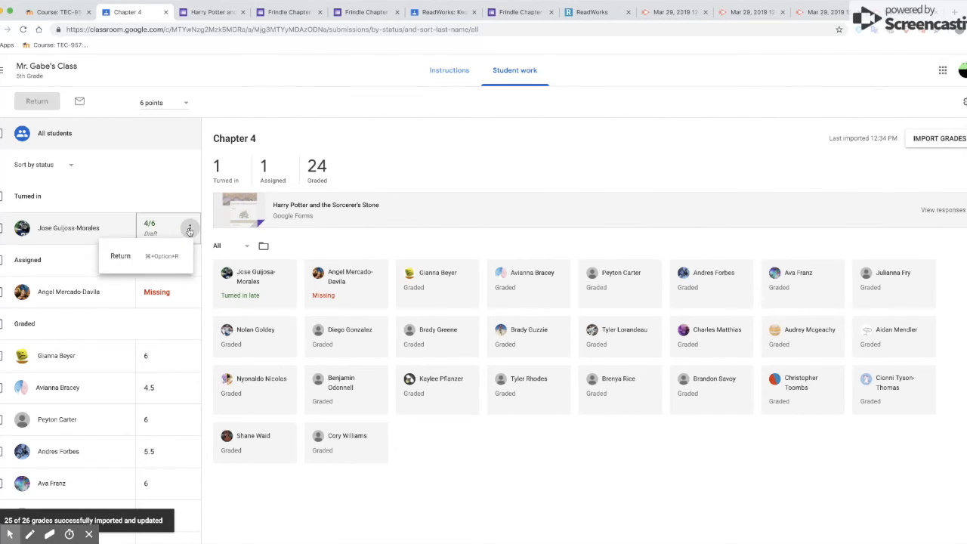
{"action": "left_click", "coordinate": [119, 257]}
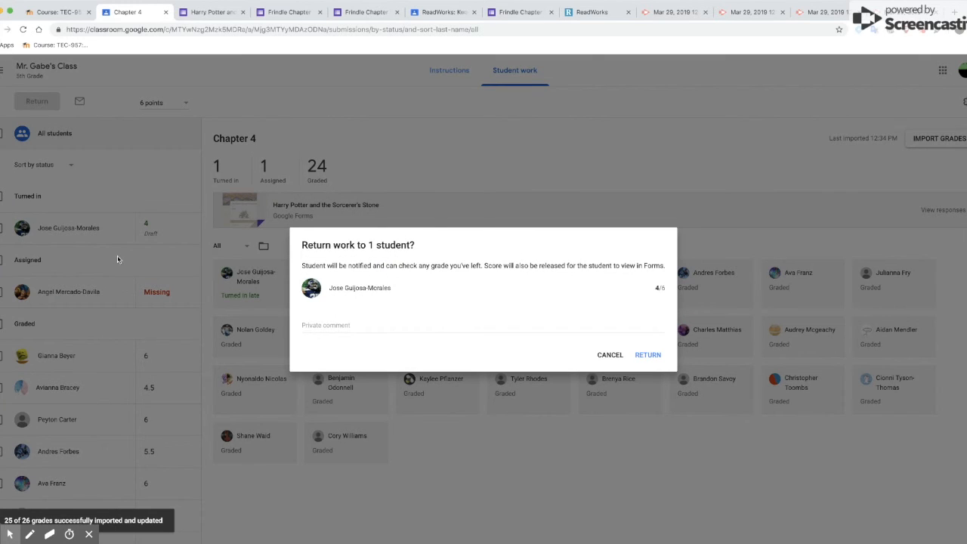
{"action": "left_click", "coordinate": [337, 328]}
{"action": "type", "text": "Good Job"}
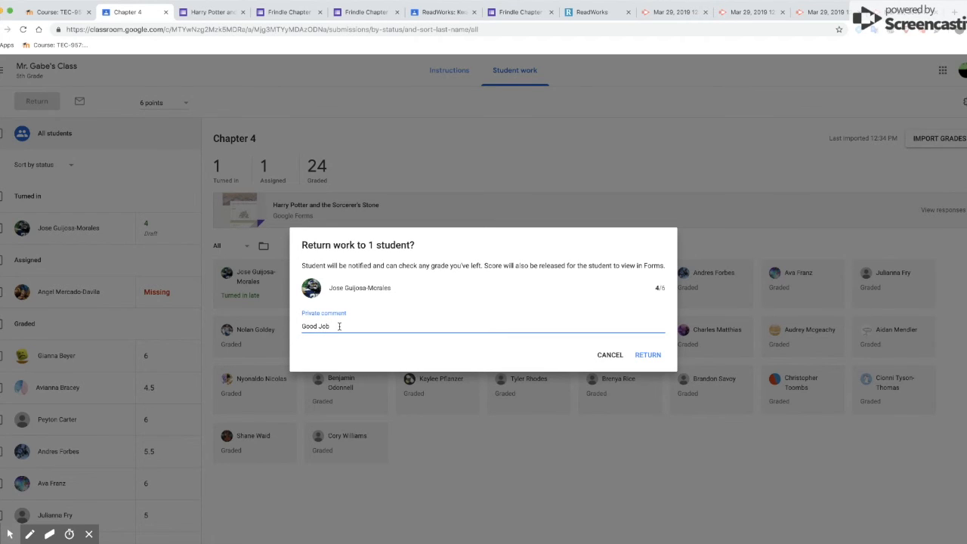
{"action": "type", "text": ", Jose!"}
{"action": "scroll", "coordinate": [406, 302], "scroll_direction": "down", "scroll_amount": 1}
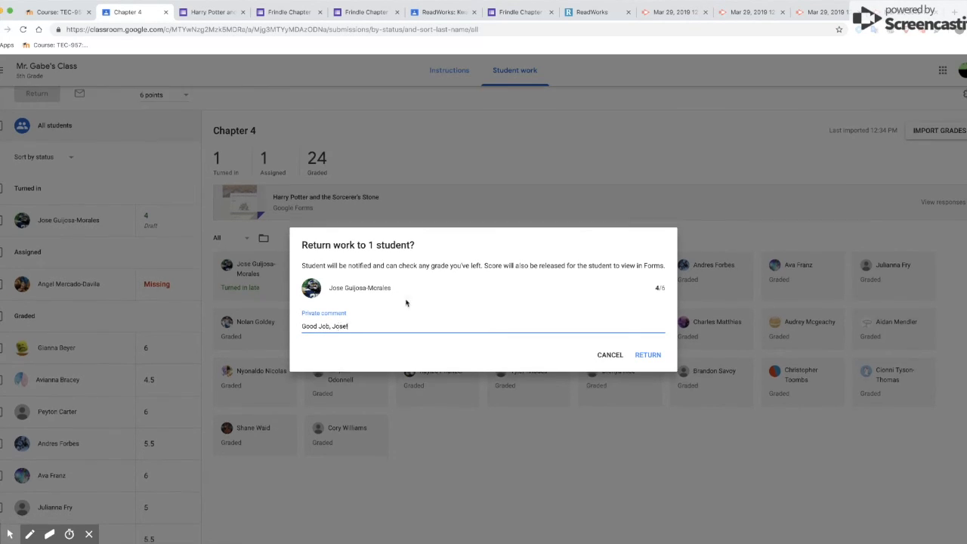
{"action": "left_click", "coordinate": [653, 357]}
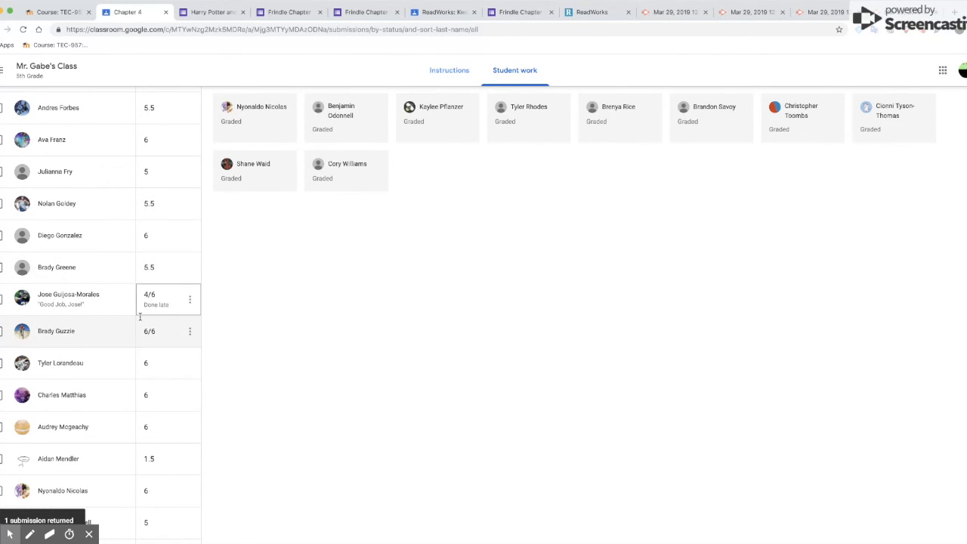
{"action": "scroll", "coordinate": [140, 321], "scroll_direction": "up", "scroll_amount": 4}
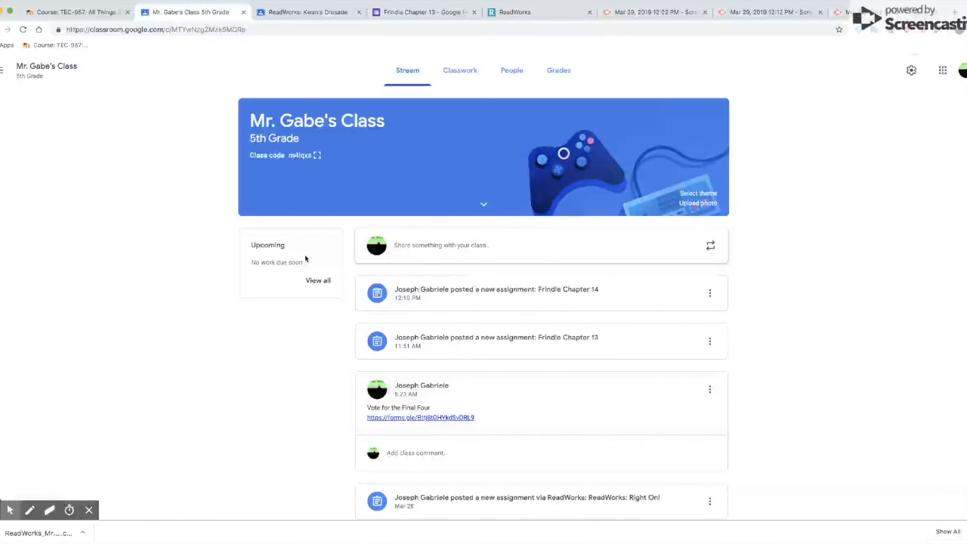